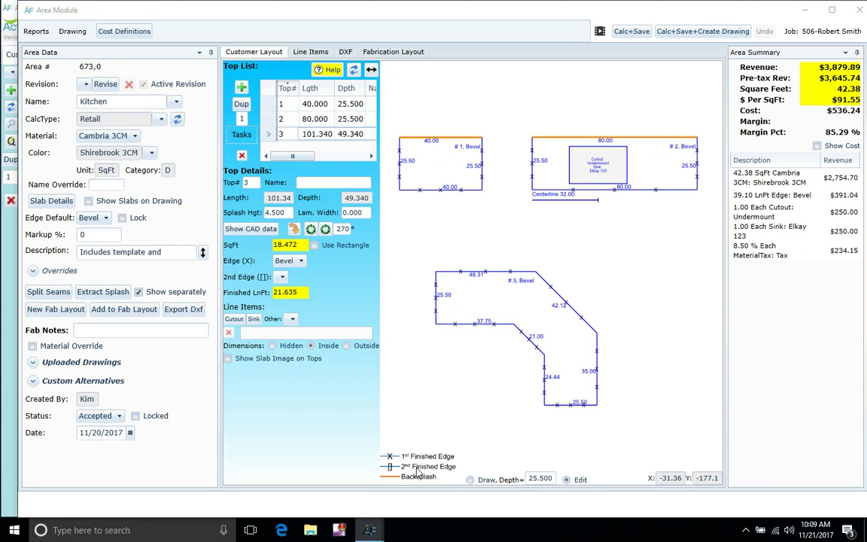
Add a seam across top #3 in the customer layout, between the inner corner by the 37.75 edge and the upper 48.31 edge.
click(525, 316)
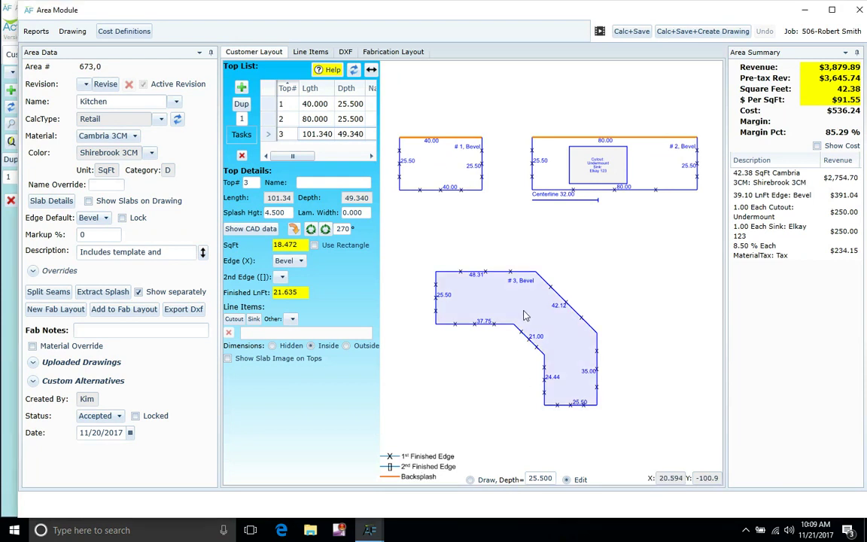
right_click(508, 316)
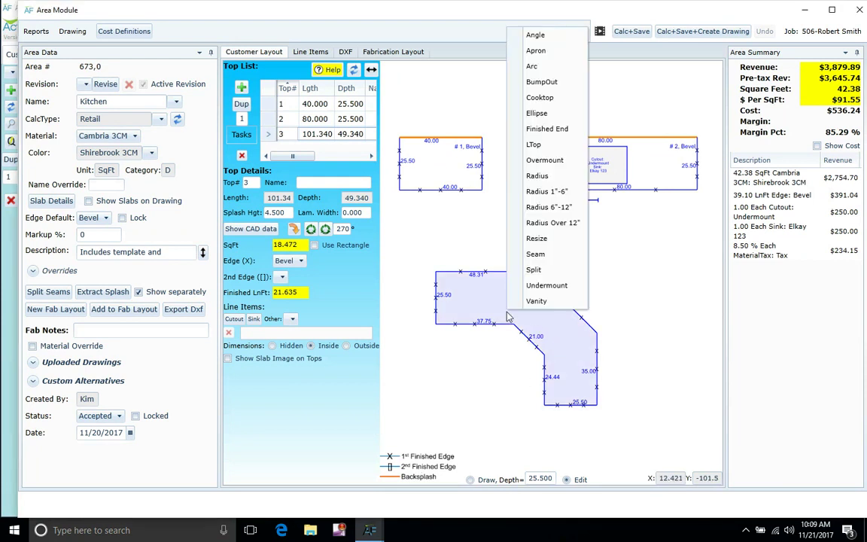
click(535, 254)
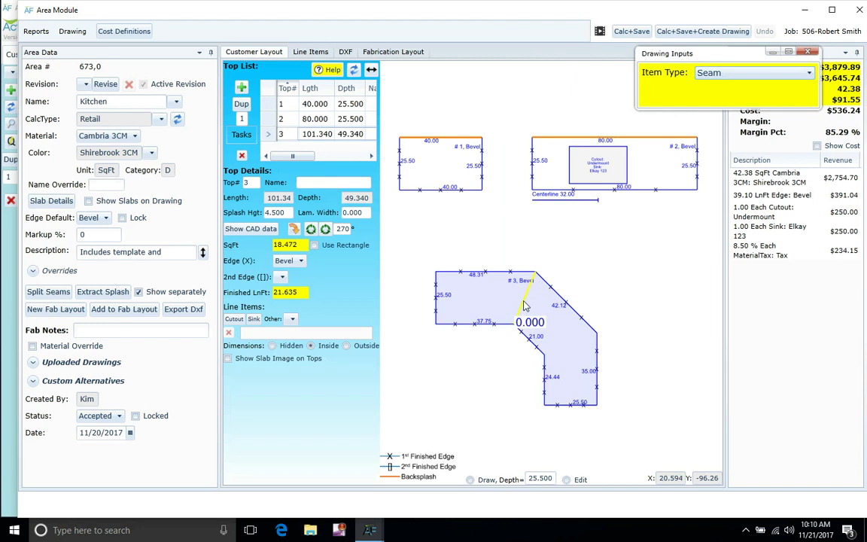
right_click(524, 305)
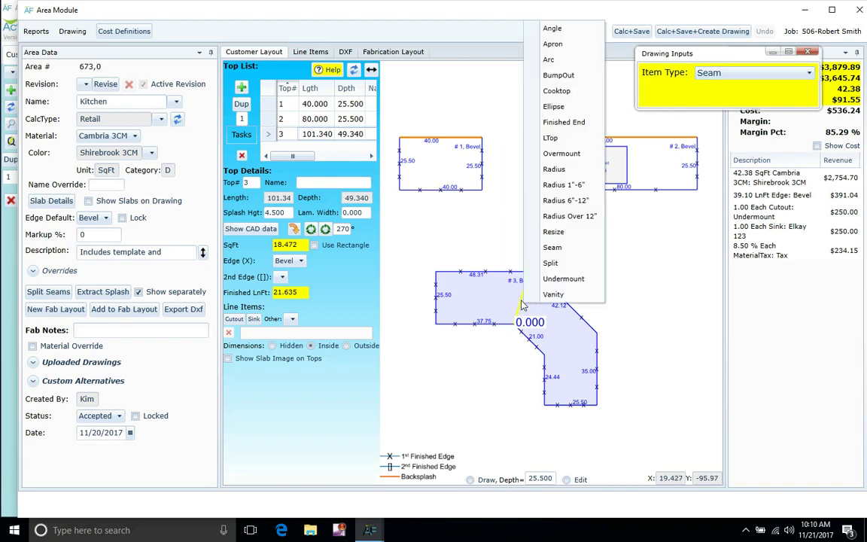
click(521, 302)
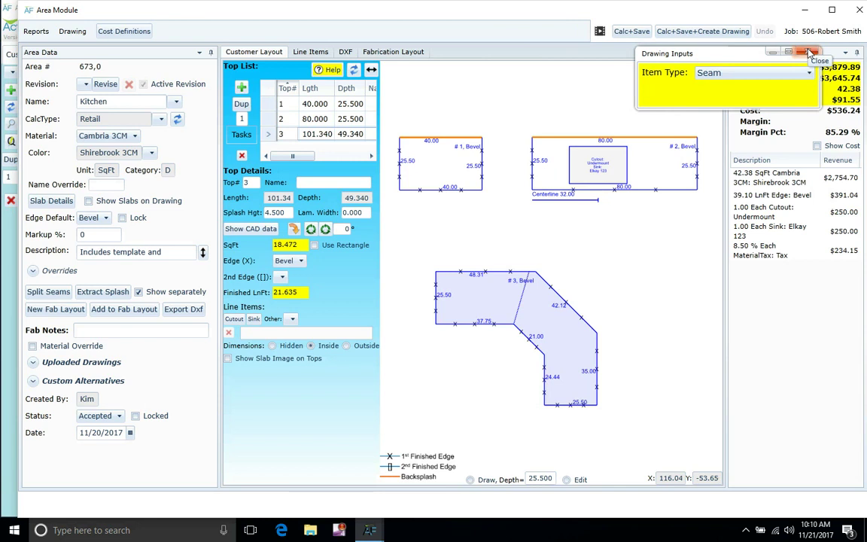
click(809, 54)
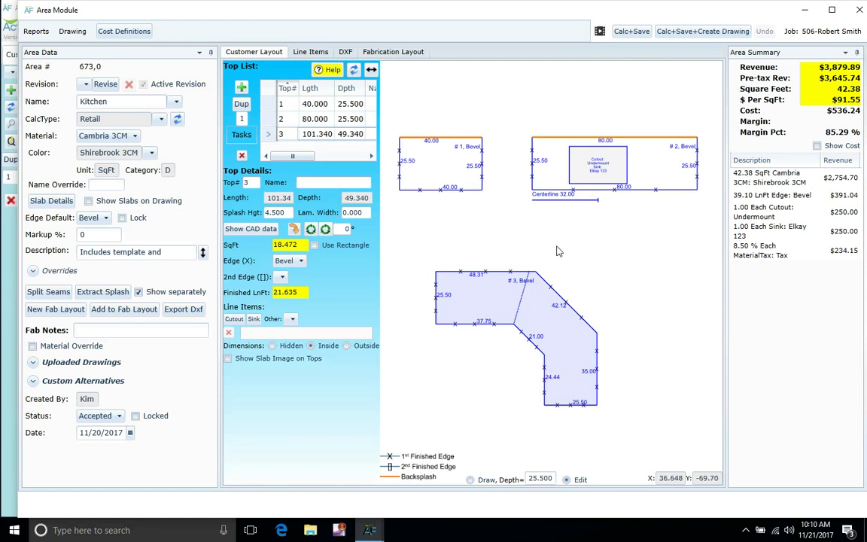
Generate a new fabrication layout and move top #3 slightly away from top #6 at the seam.
click(56, 312)
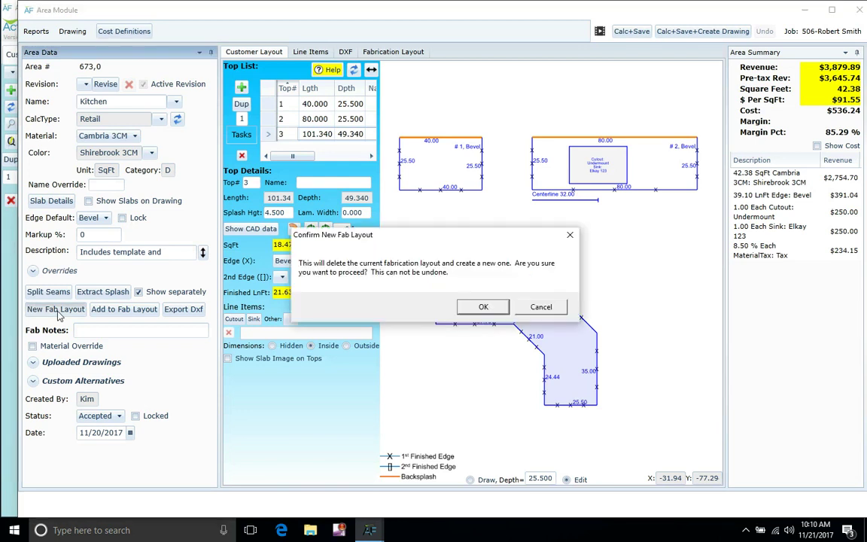
click(485, 307)
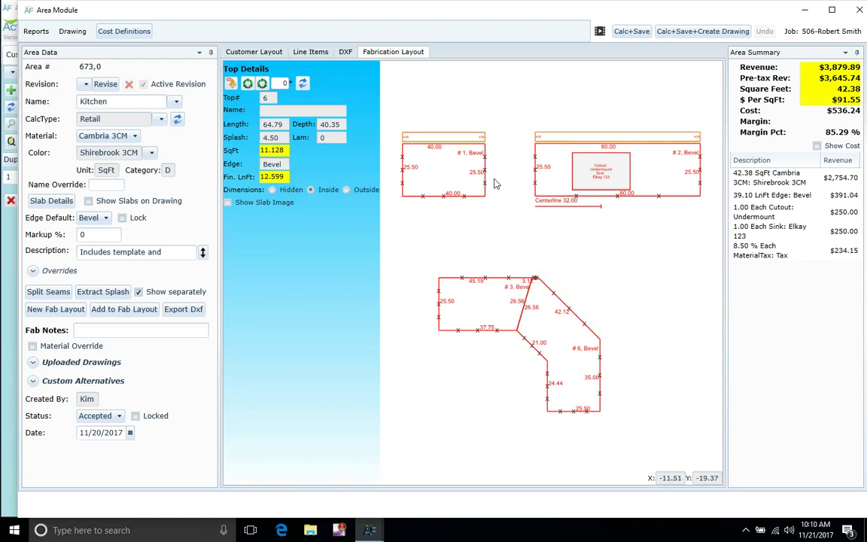
drag(498, 319, 487, 323)
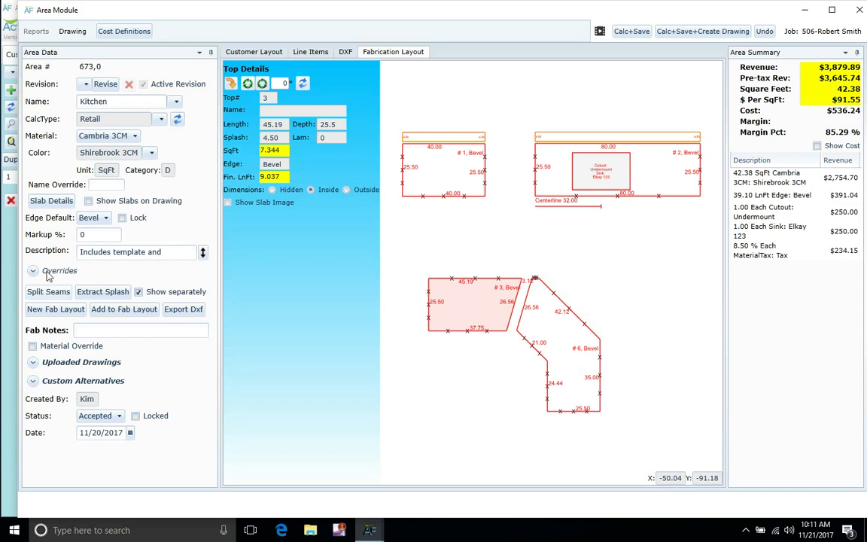
Open the slab details and add two 120 by 55 slabs to the fabrication layout.
click(50, 201)
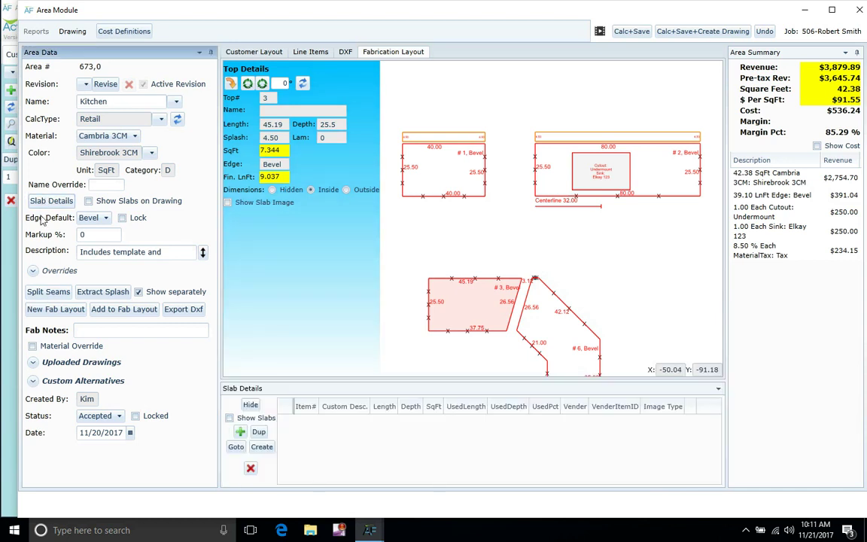
click(240, 432)
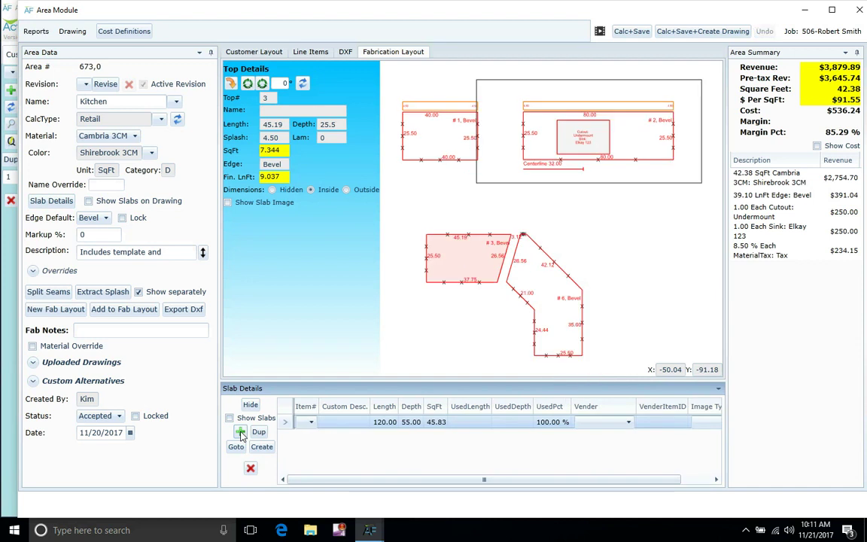
click(240, 431)
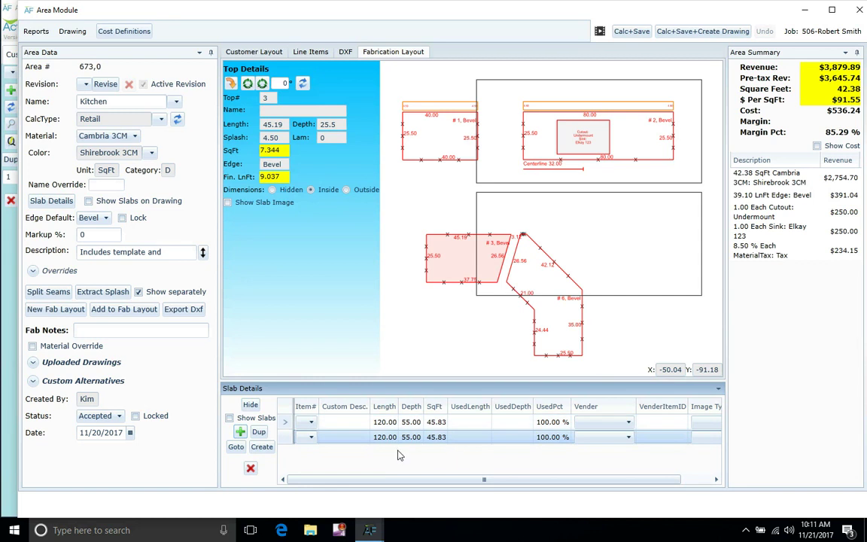
click(388, 422)
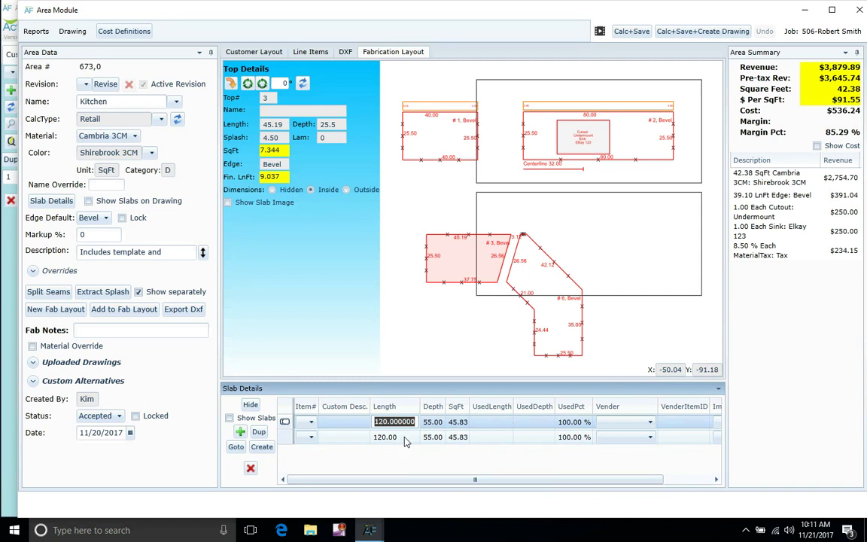
click(439, 340)
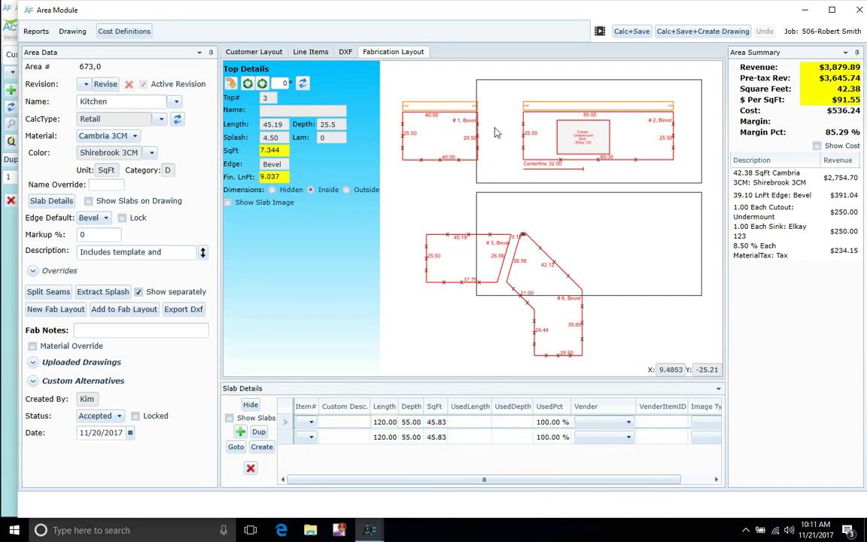
Rotate top #1 by 180 degrees in the fabrication layout.
click(436, 141)
click(231, 84)
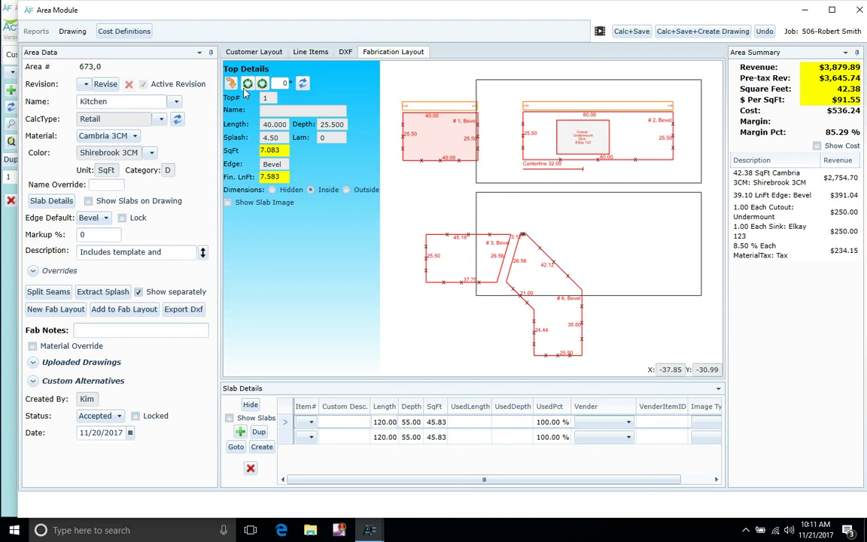
click(231, 83)
Move top #6 over the lower slab and shift both backsplash strips off the back edges of tops #1 and #2.
click(479, 269)
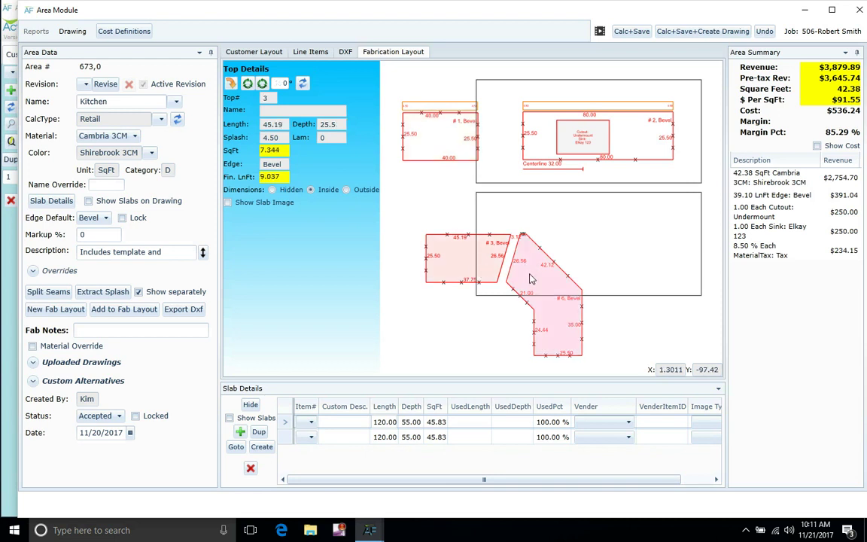
mouse_move(530, 280)
mouse_down()
mouse_move(512, 263)
mouse_move(524, 280)
mouse_move(531, 272)
mouse_move(564, 277)
mouse_move(611, 264)
mouse_move(646, 233)
mouse_up()
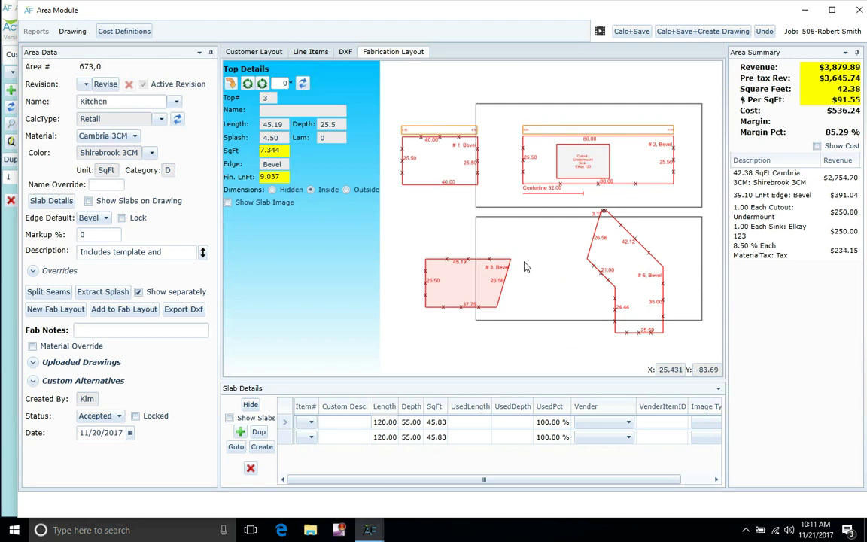
mouse_move(453, 140)
mouse_down()
mouse_move(591, 204)
mouse_move(589, 220)
mouse_up()
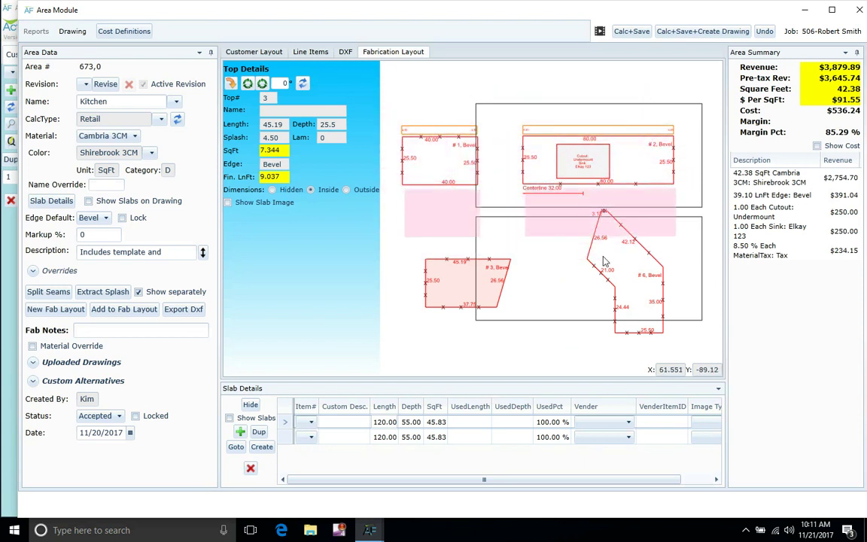
click(581, 199)
drag(627, 250, 593, 253)
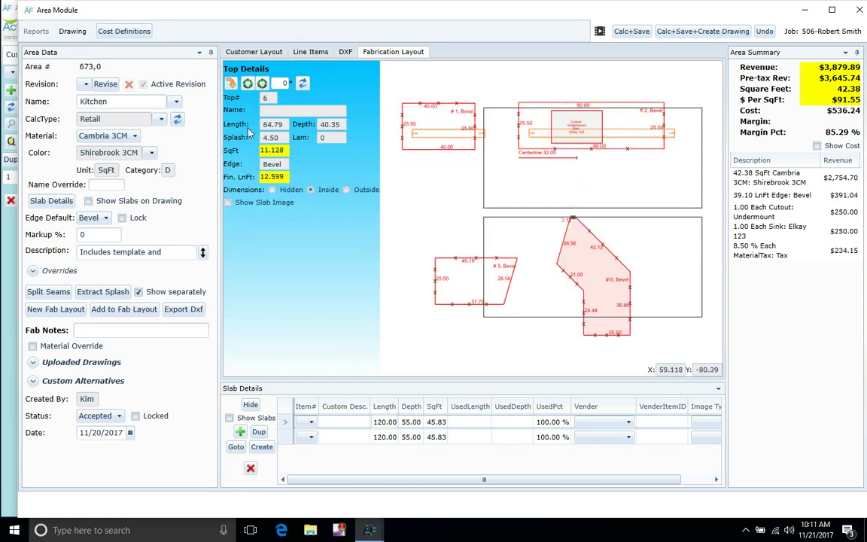
Rotate top #6 clockwise by 90 degrees and fit tops #6 and #3 side by side in the lower slab.
click(247, 83)
drag(622, 280, 654, 229)
drag(487, 299, 489, 234)
Arrange tops #1 and #2 and the short backsplash in the upper slab, and the long backsplash in the lower slab.
drag(608, 130, 579, 188)
drag(613, 157, 632, 242)
drag(441, 133, 636, 136)
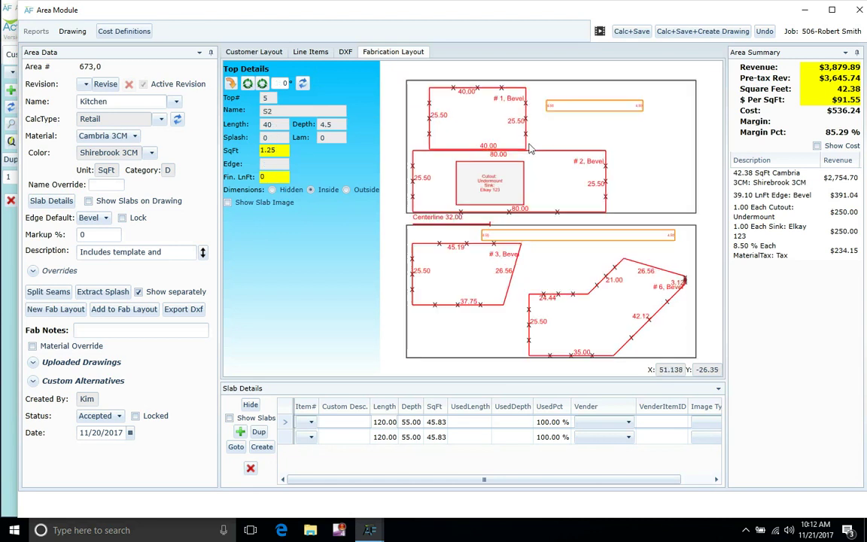
click(486, 133)
drag(497, 130, 497, 128)
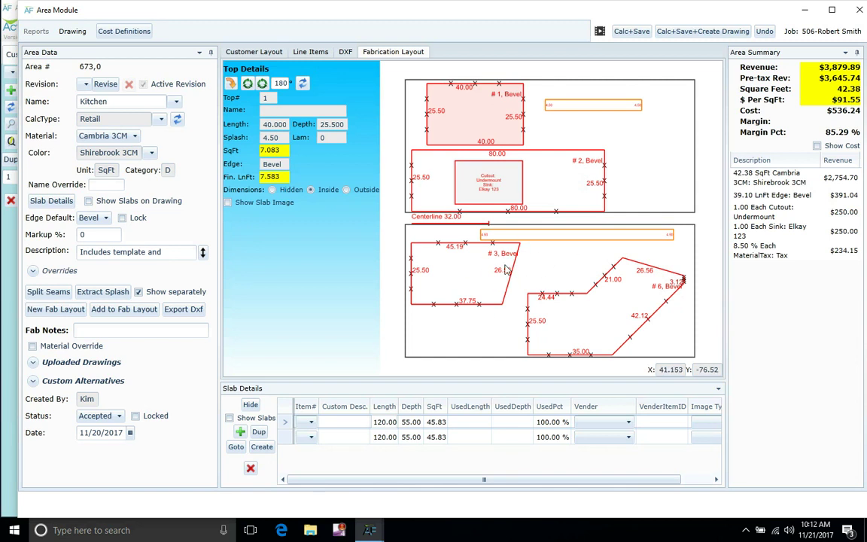
Replace the current fabrication layout with a new one, check the customer layout, and return to the fabrication layout.
click(54, 310)
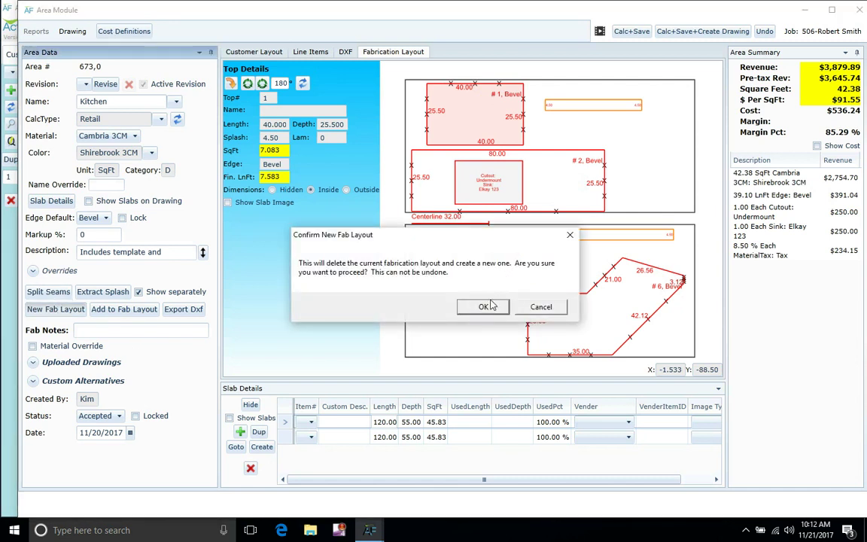
click(486, 306)
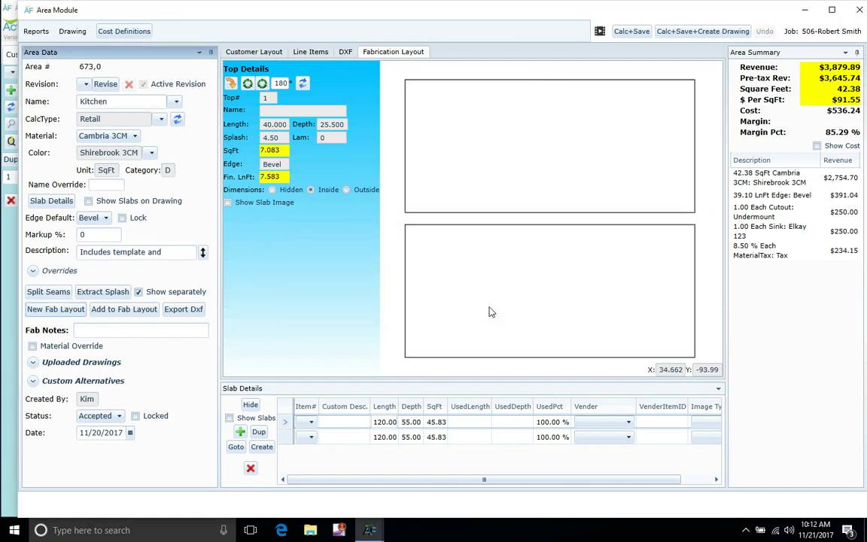
click(255, 53)
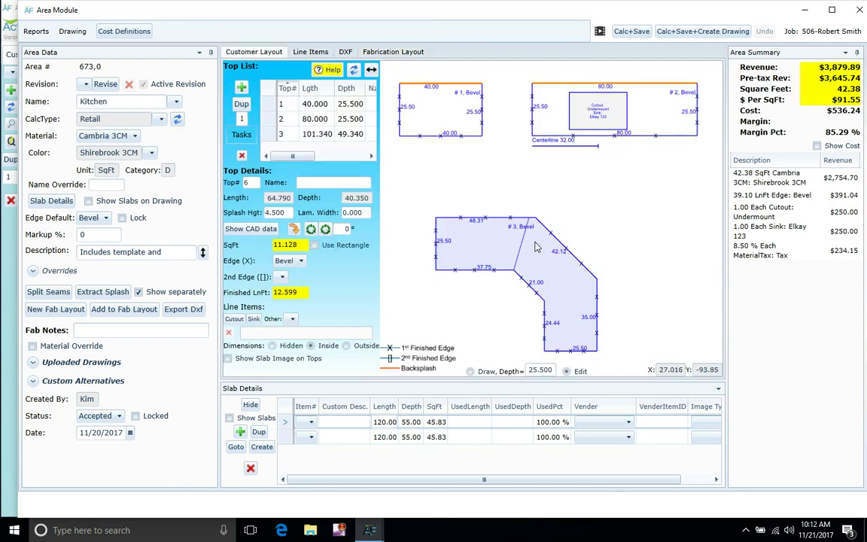
click(392, 54)
Rotate top #6 clockwise by 90 degrees and place it beside top #3 in the lower slab.
drag(534, 284, 616, 246)
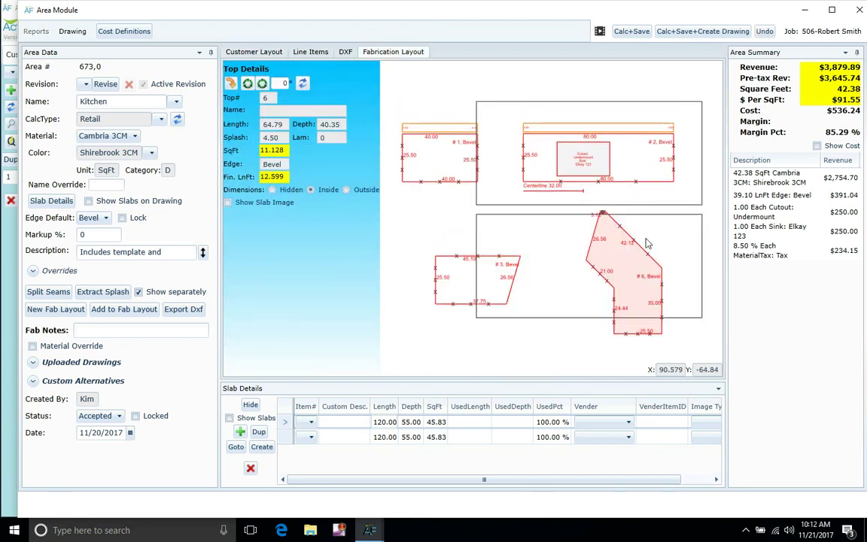
click(231, 85)
drag(493, 287, 537, 265)
Fit tops #1 and #2 and the 40-inch backsplash in the upper slab, the 80-inch backsplash in the lower one, and recalculate and save.
drag(662, 160, 678, 178)
drag(602, 137, 637, 238)
drag(437, 170, 509, 136)
mouse_move(441, 136)
mouse_down()
mouse_move(657, 112)
mouse_move(624, 114)
mouse_up()
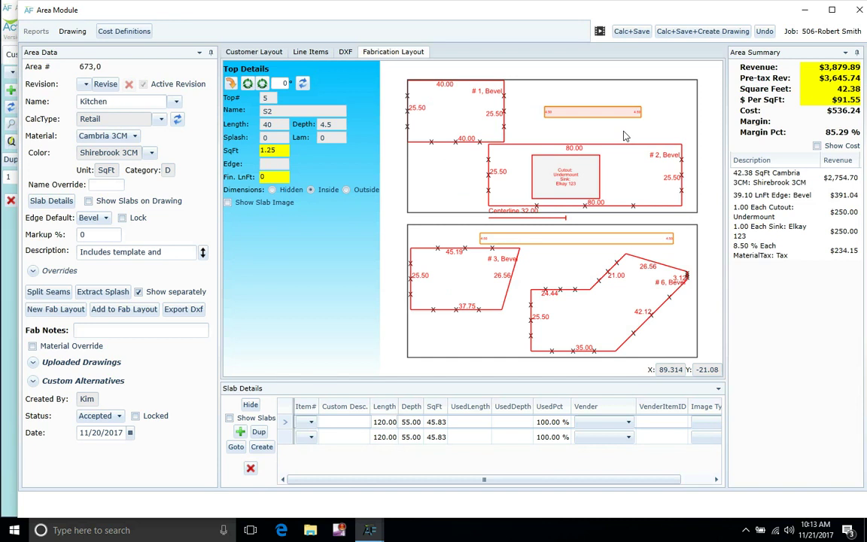
click(626, 34)
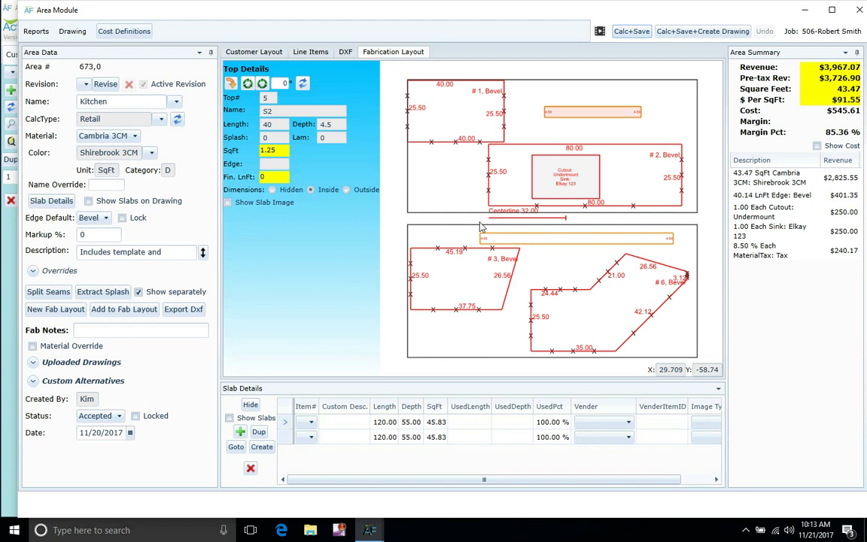
click(31, 31)
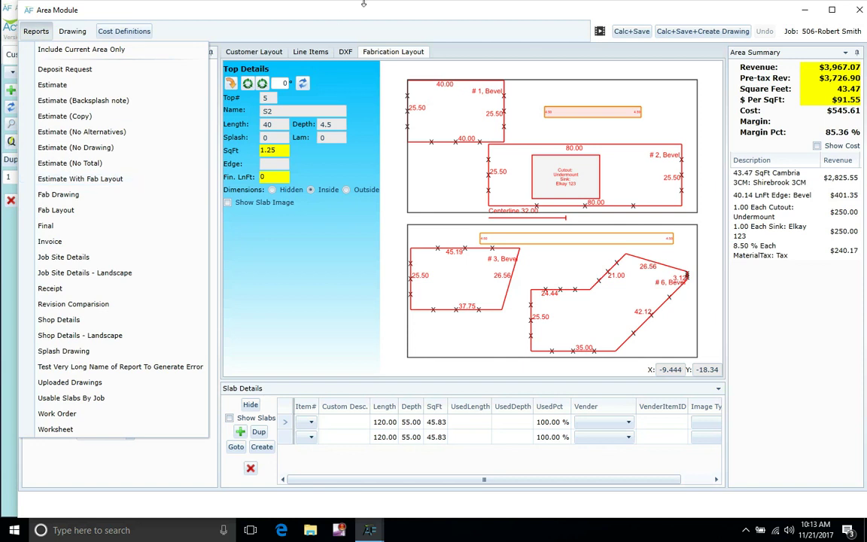
click(369, 27)
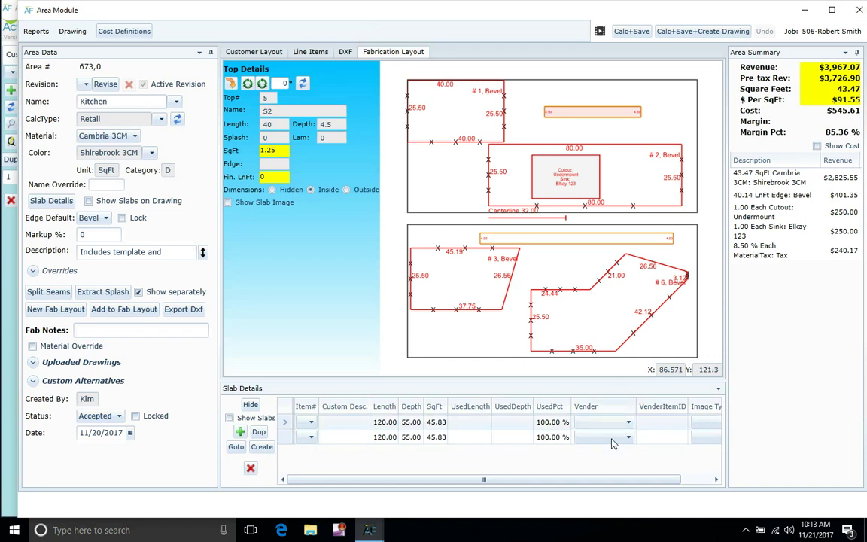
Set the first slab's image type to Sample.
drag(634, 480, 673, 478)
click(692, 423)
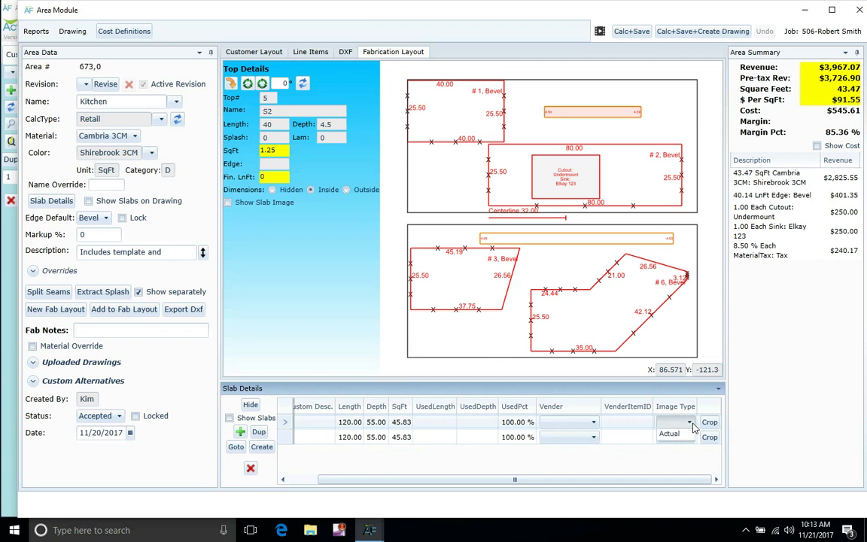
click(678, 449)
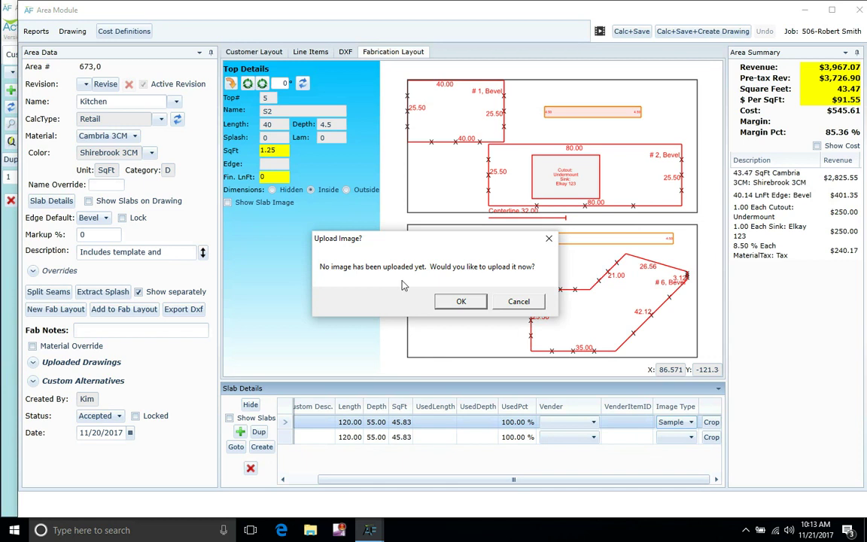
Upload Cambria-Shirebrook-.jpg from the Desktop as the sample slab image.
click(466, 307)
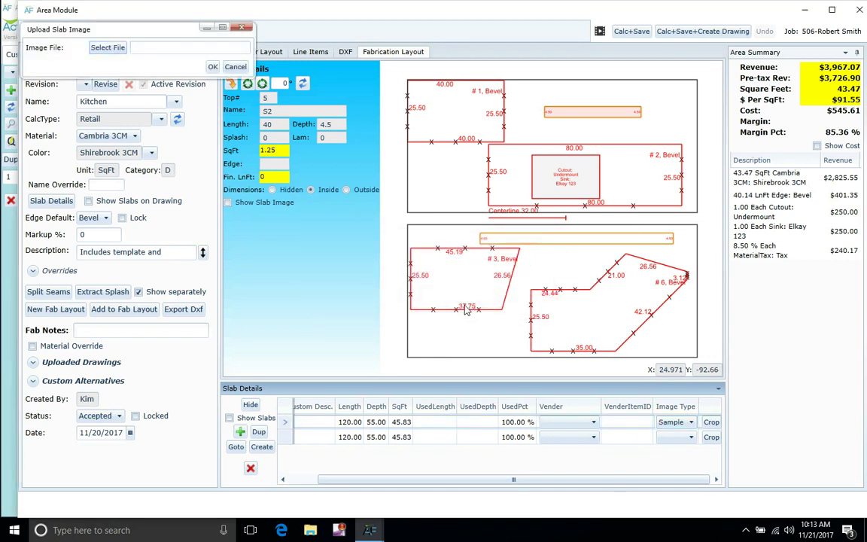
click(117, 49)
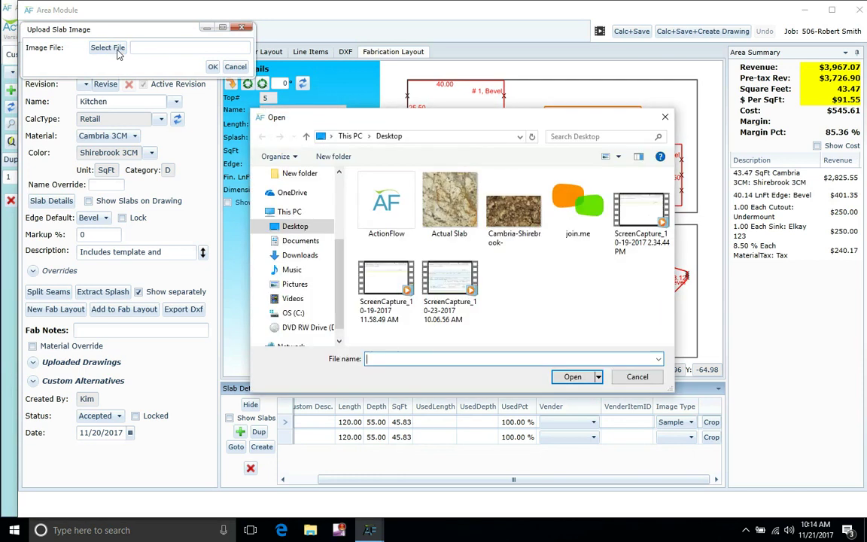
click(481, 192)
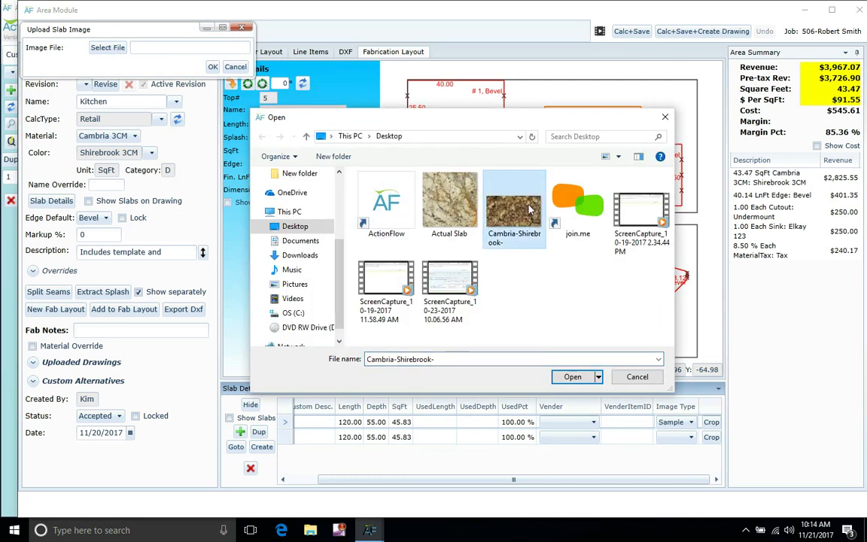
click(572, 377)
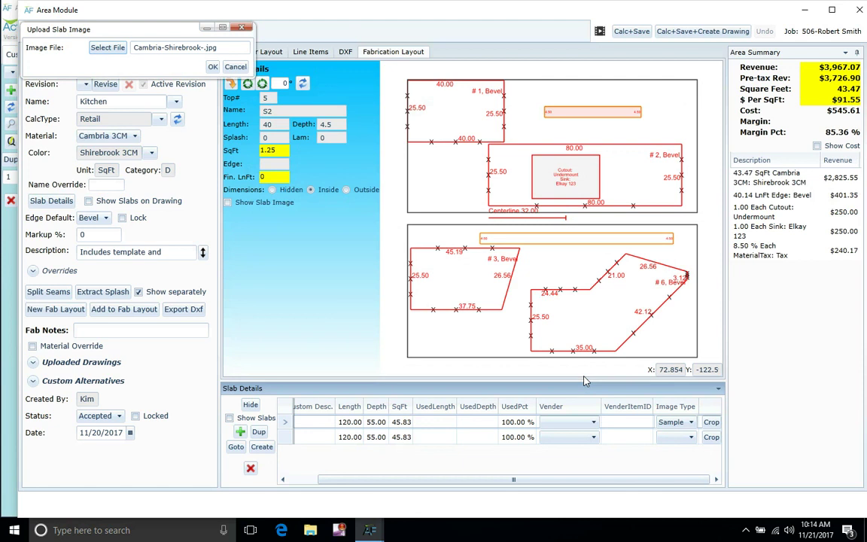
click(213, 67)
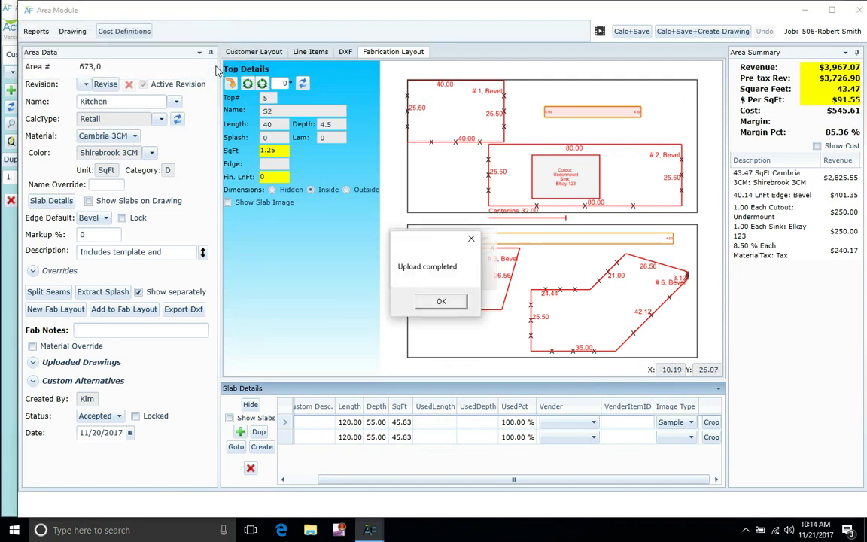
click(453, 301)
Set the second slab's image type to Sample and close the kitchen area.
click(690, 438)
click(688, 463)
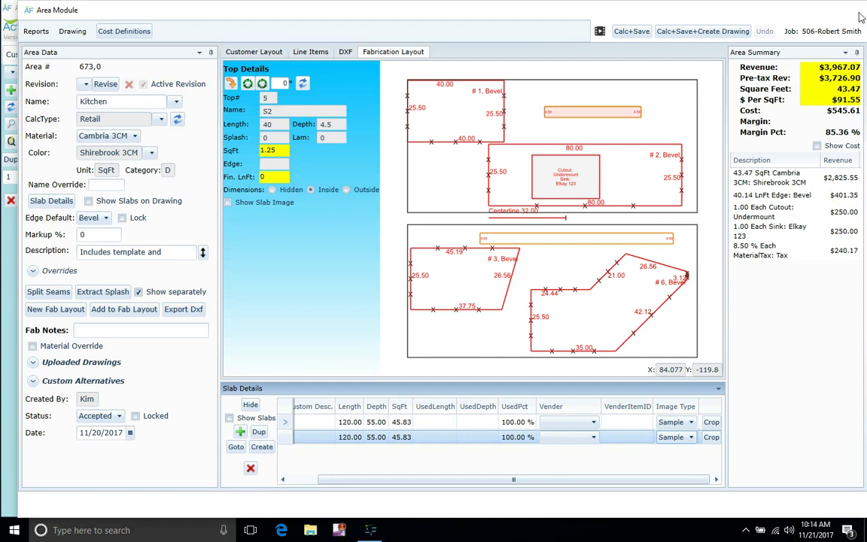
click(860, 10)
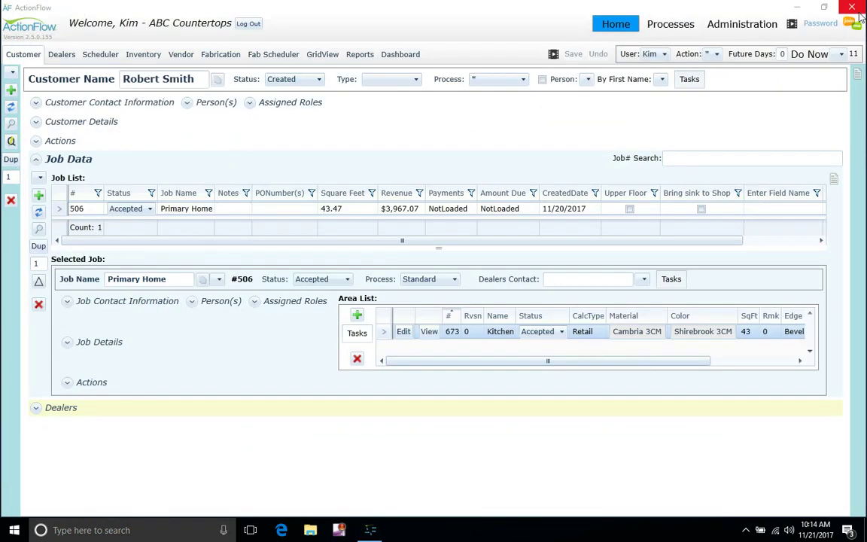
Find the Shirebrook 3CM item in the Cambria 3CM class of the SKU items administration.
click(740, 25)
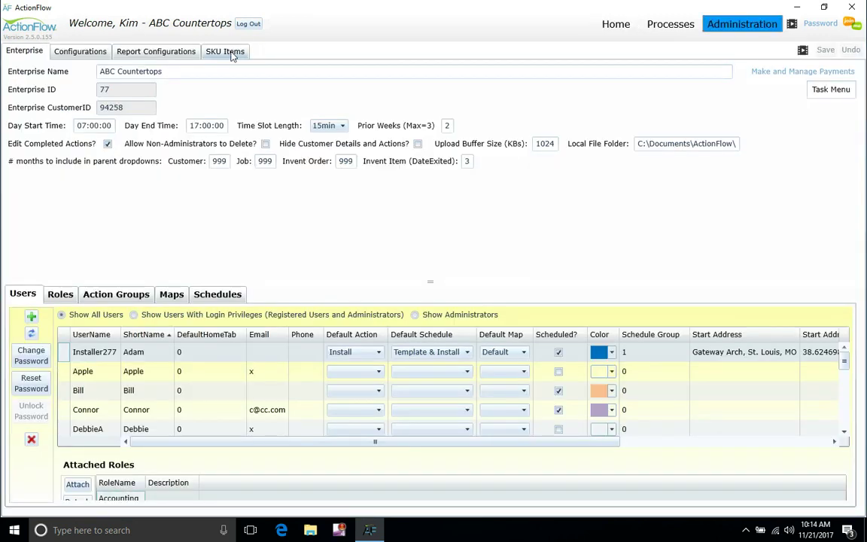
click(225, 51)
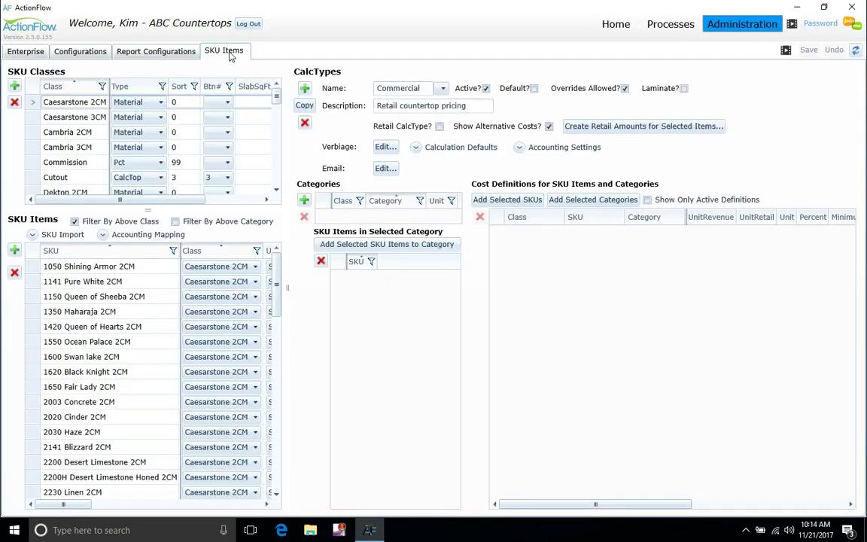
click(37, 150)
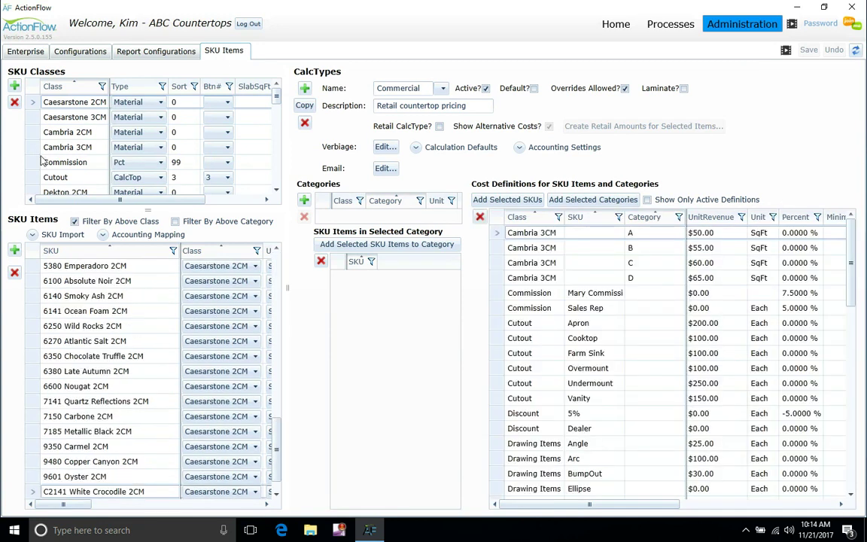
drag(274, 366, 284, 447)
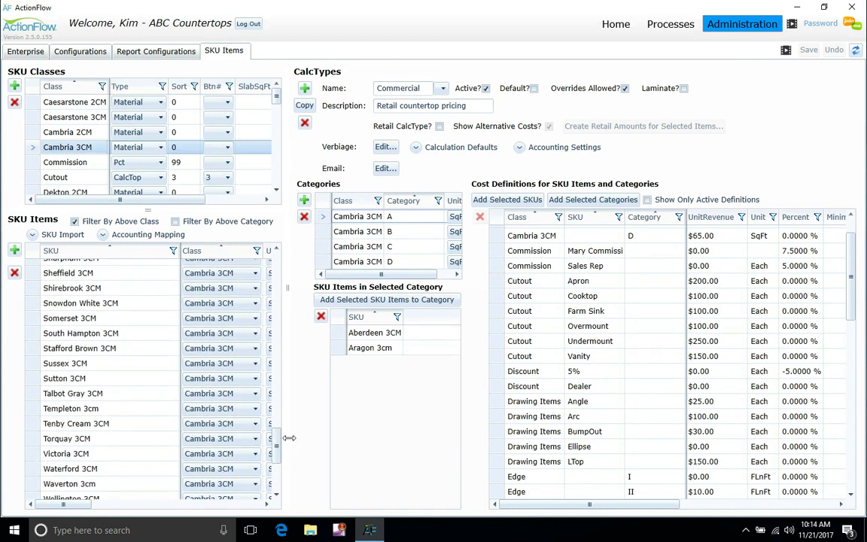
click(35, 290)
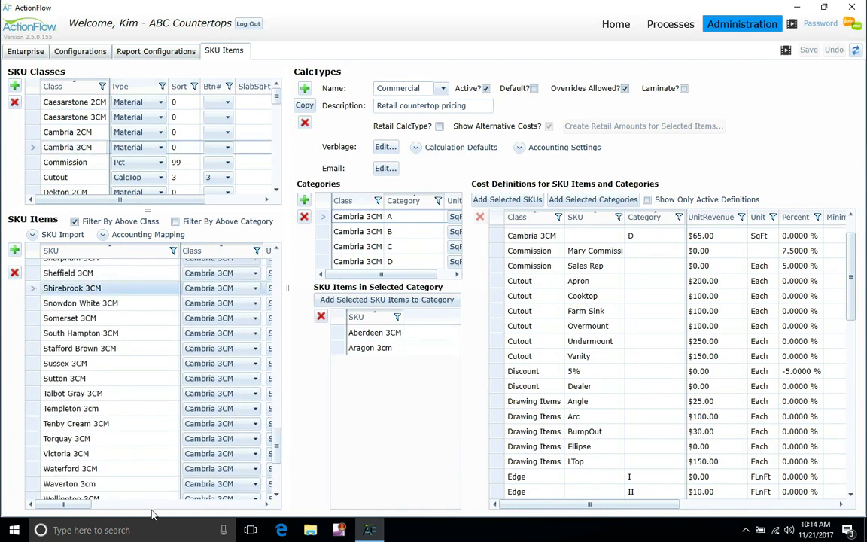
View the image stored for the Shirebrook 3CM SKU and close it again.
drag(79, 505, 265, 490)
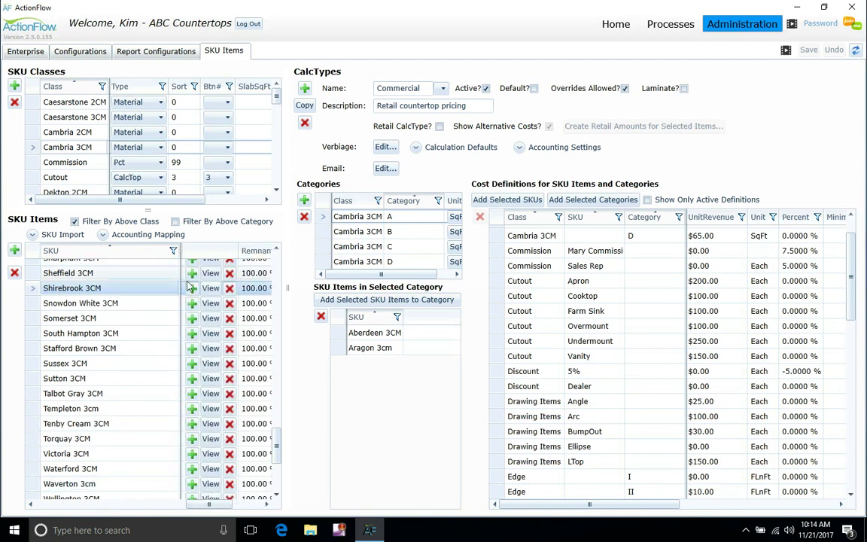
drag(203, 507, 178, 455)
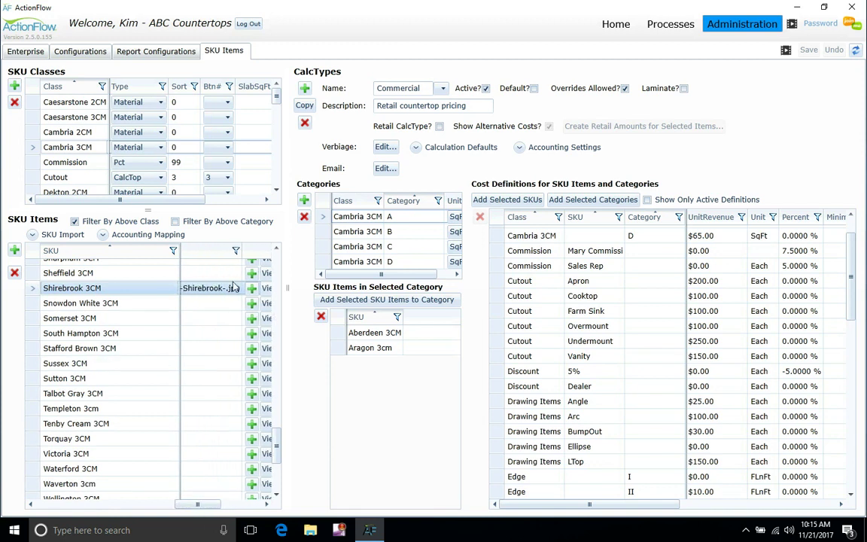
click(264, 295)
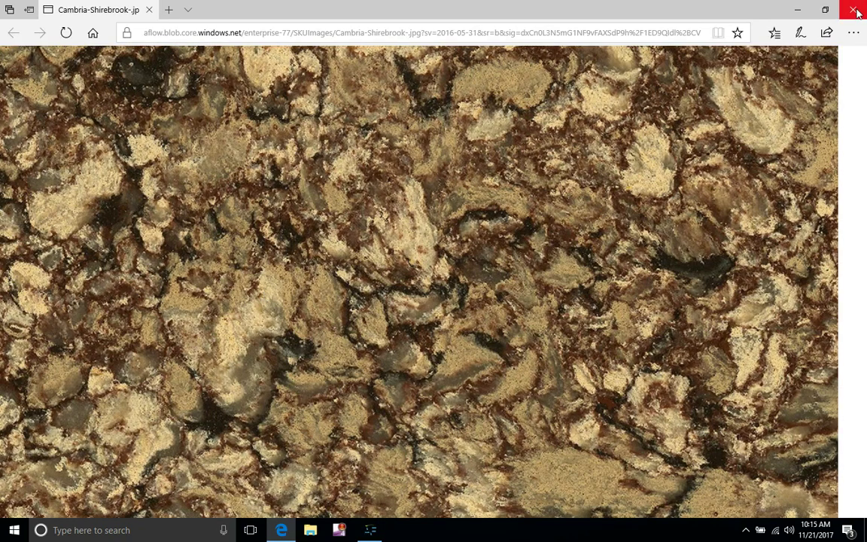
click(855, 10)
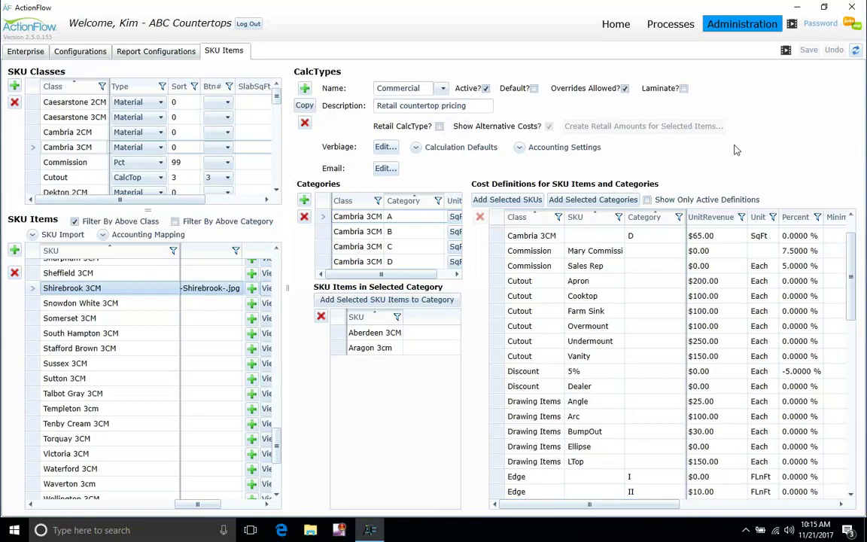
Reopen the Kitchen area of job 506 and show the slab image in its fabrication layout.
click(614, 30)
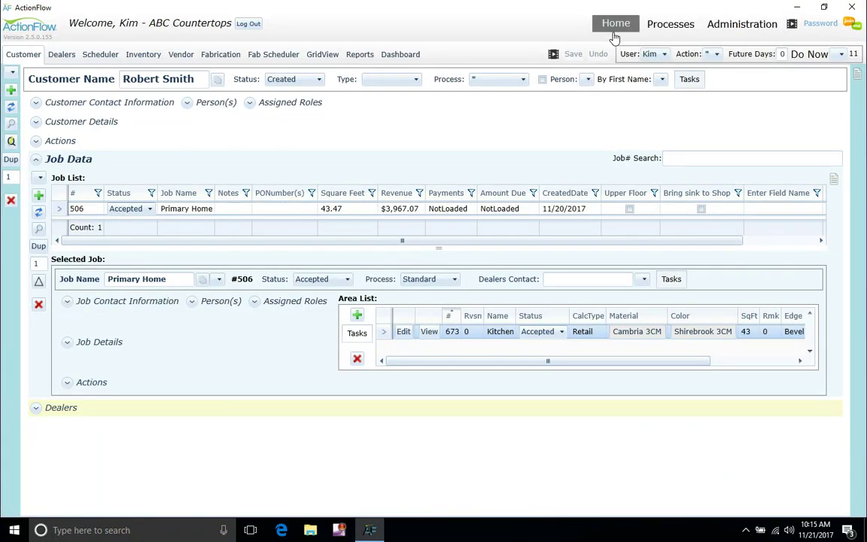
click(405, 335)
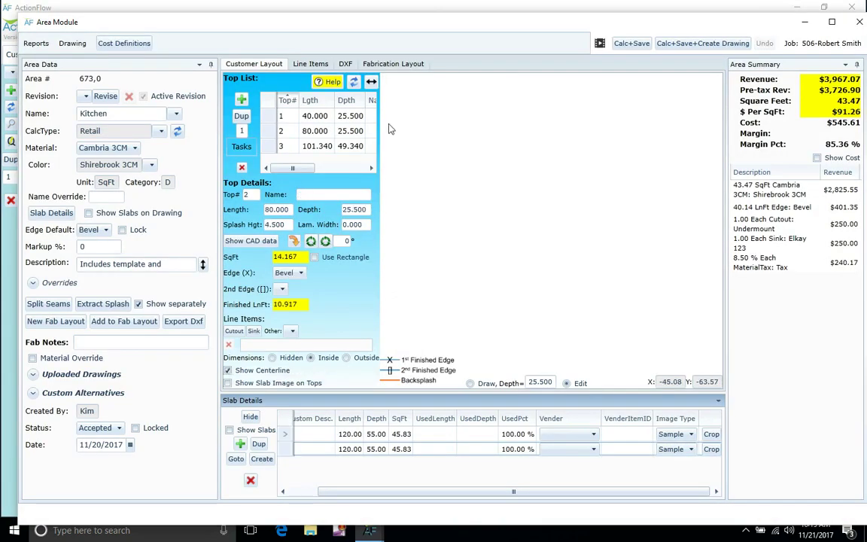
click(392, 64)
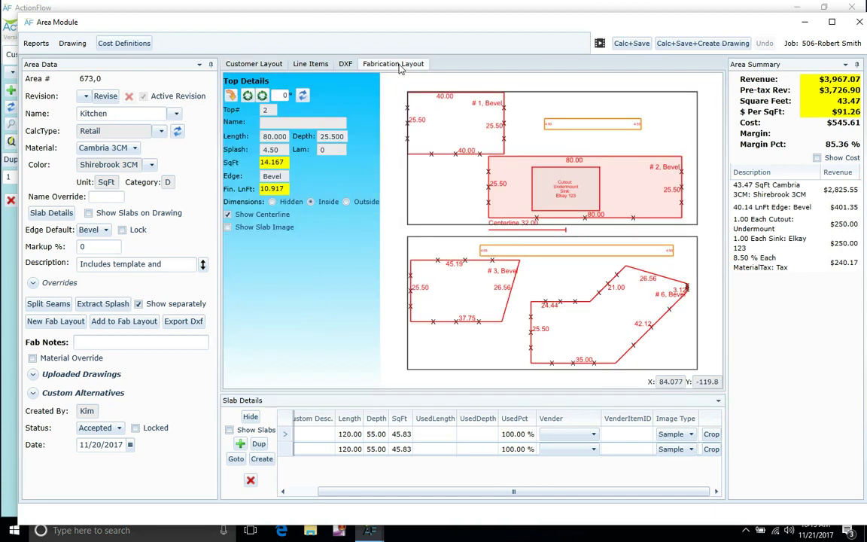
click(229, 230)
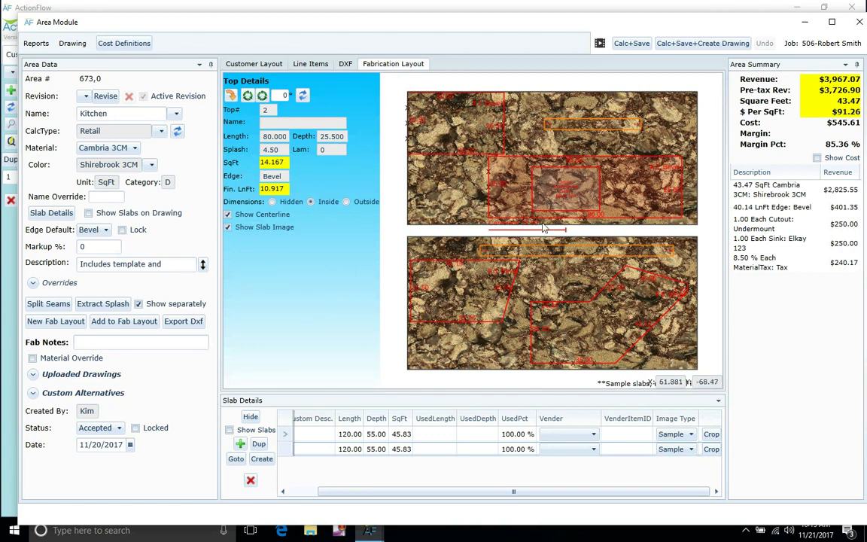
Show the slab image on the tops in the customer layout and compare it with the fabrication layout.
click(244, 64)
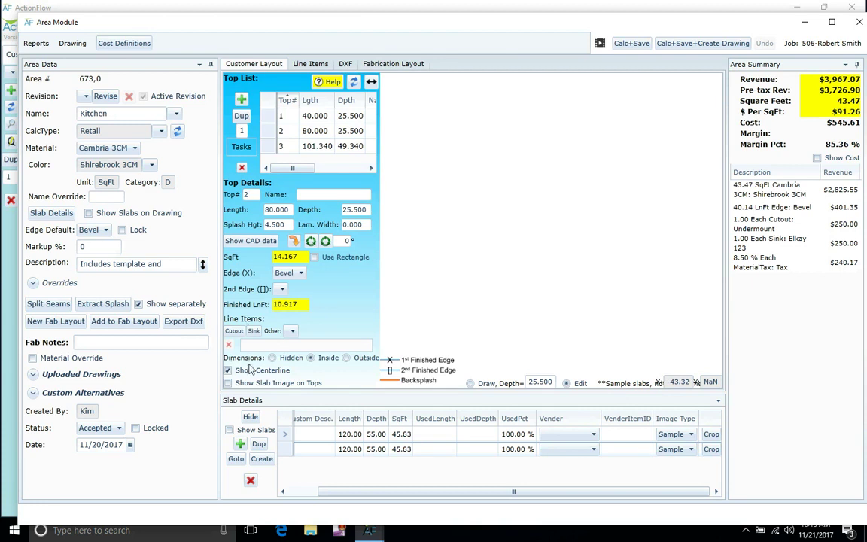
click(228, 383)
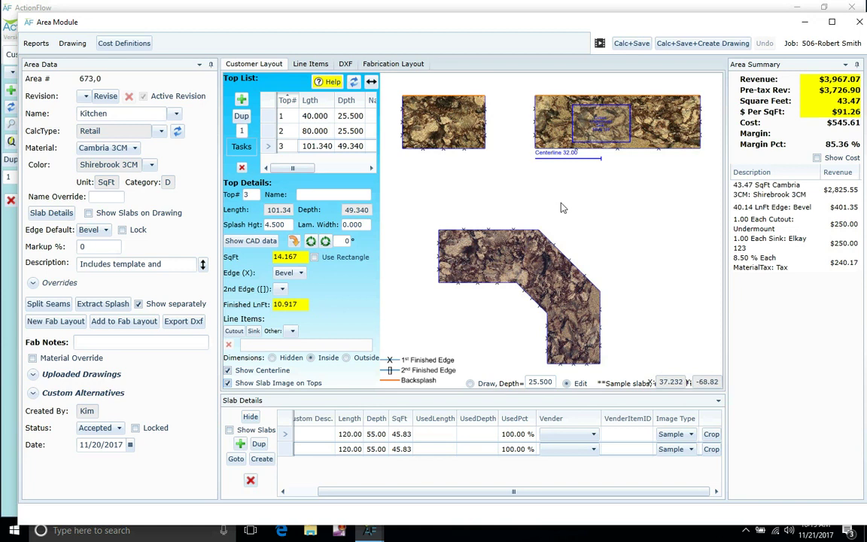
click(401, 65)
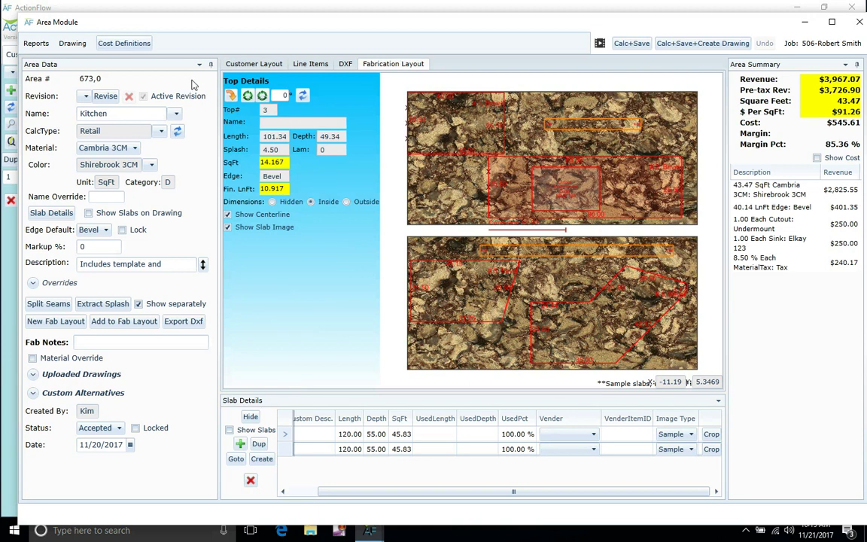
click(238, 65)
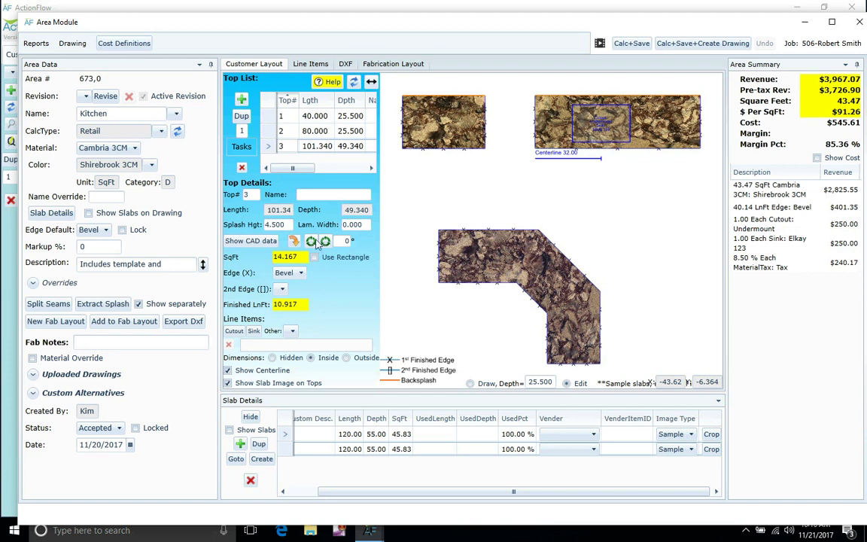
Assign inventory item 348 to the first slab and item 349 to the second slab.
drag(400, 498, 369, 495)
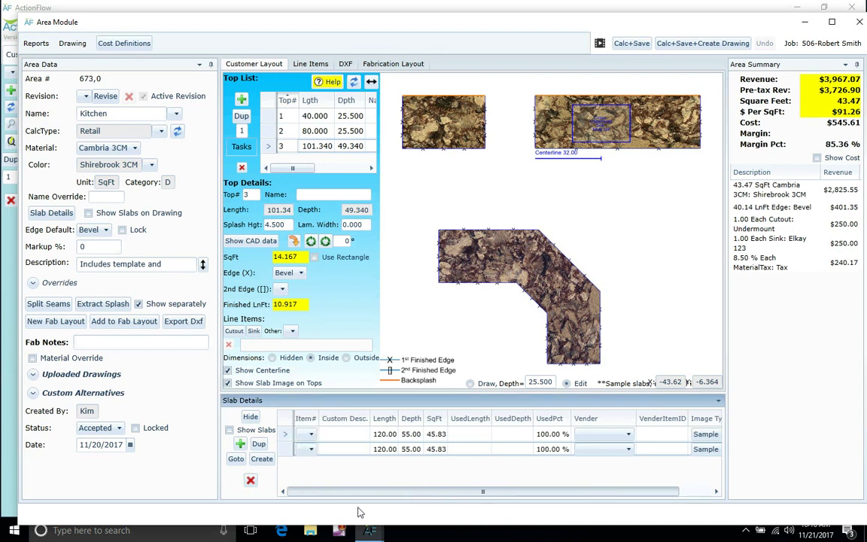
click(310, 434)
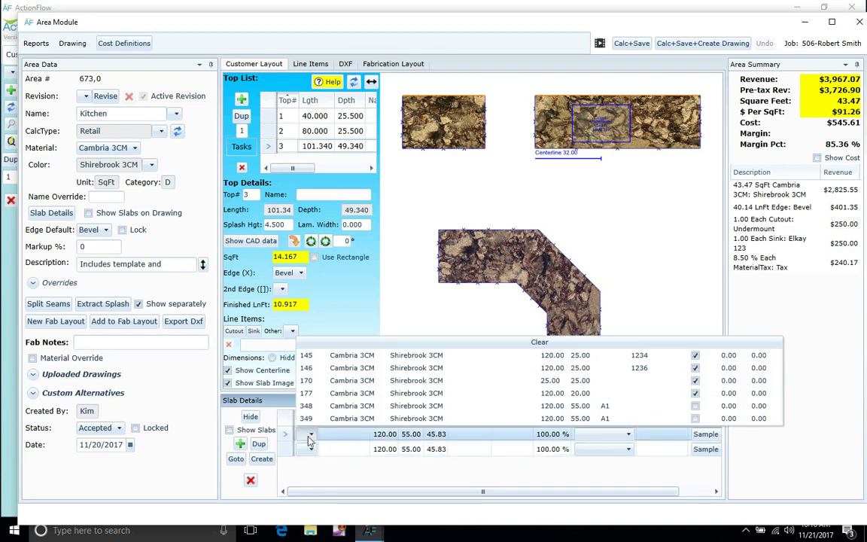
click(307, 405)
click(319, 449)
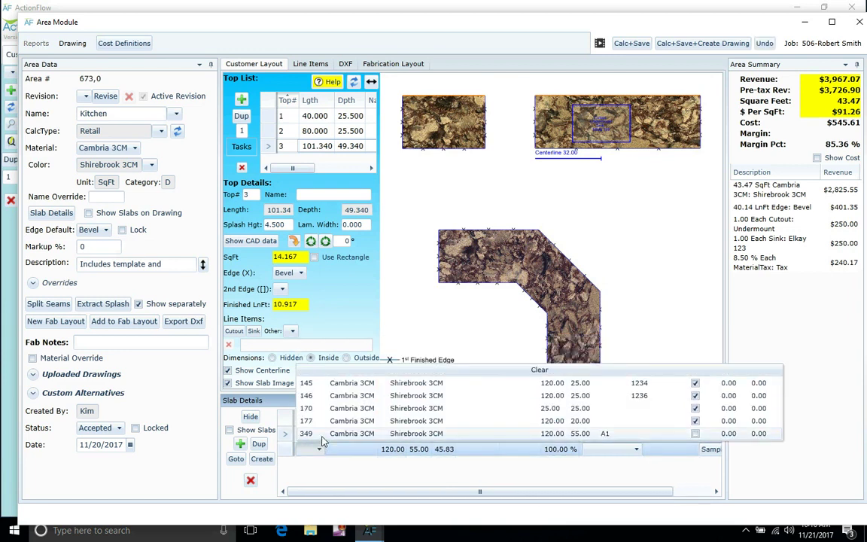
click(309, 433)
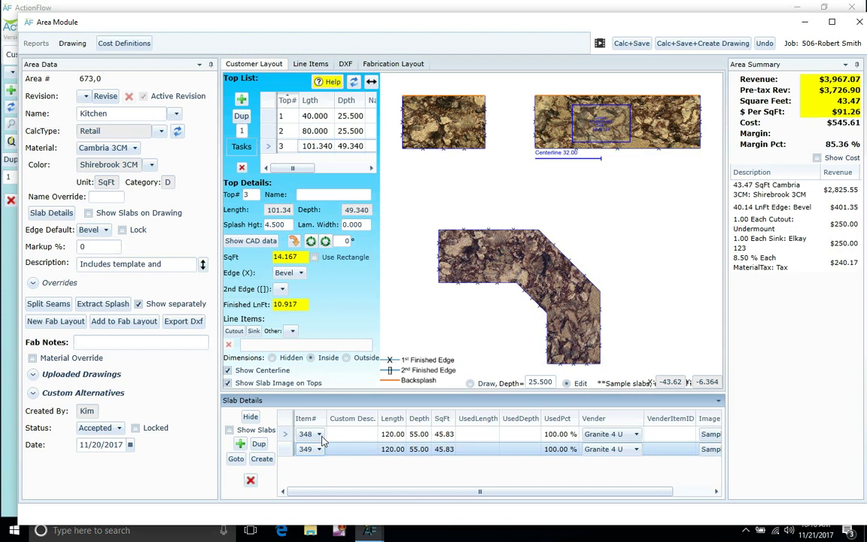
Set the first slab's image type to Actual and upload Actual Slab .jpg from the Desktop for it.
click(680, 491)
click(689, 435)
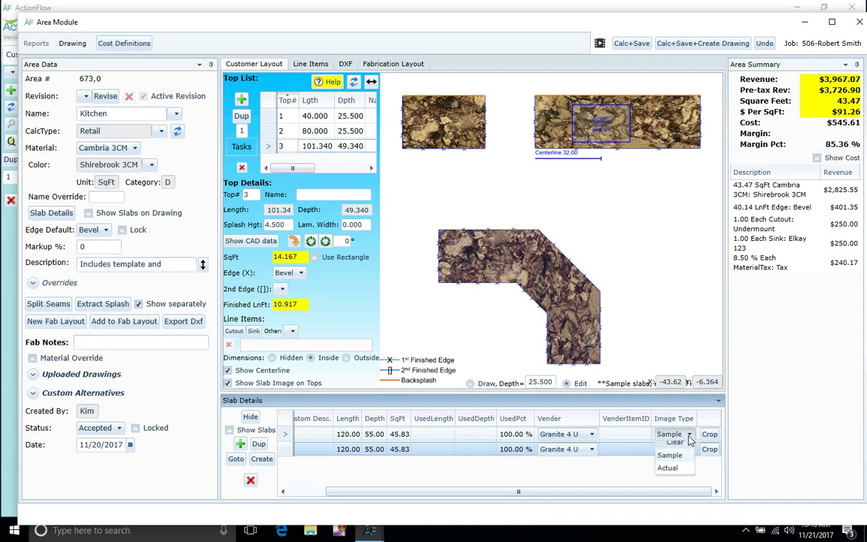
click(668, 468)
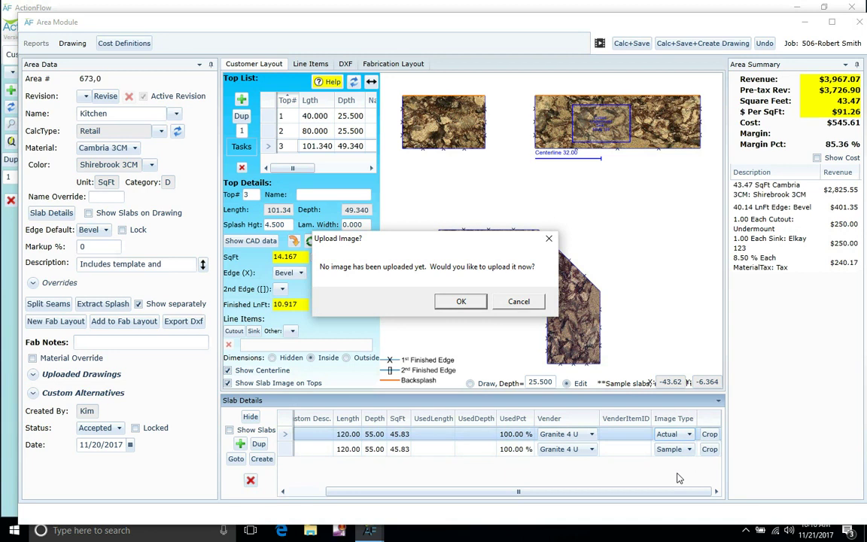
click(473, 301)
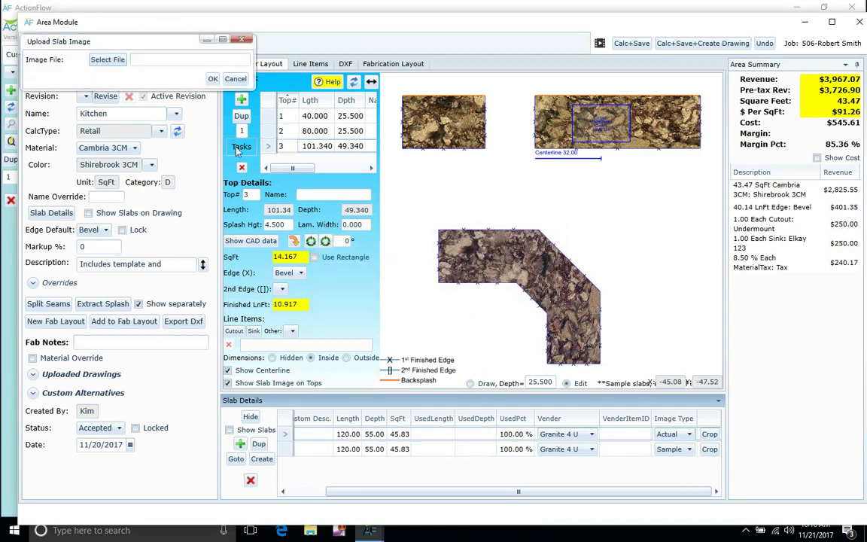
click(105, 60)
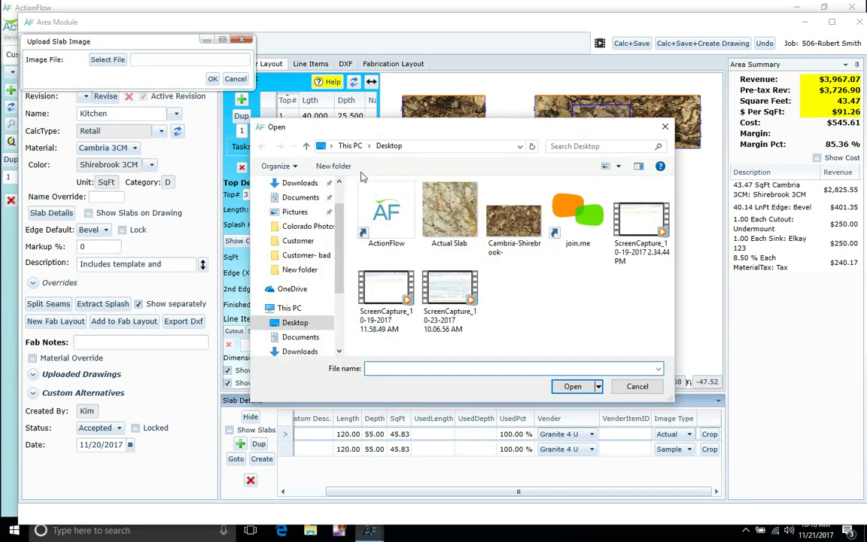
click(450, 213)
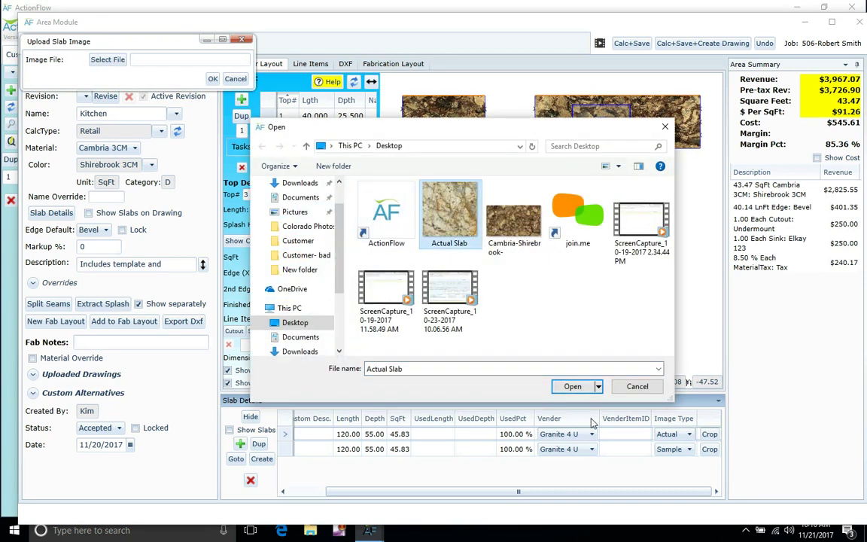
click(573, 387)
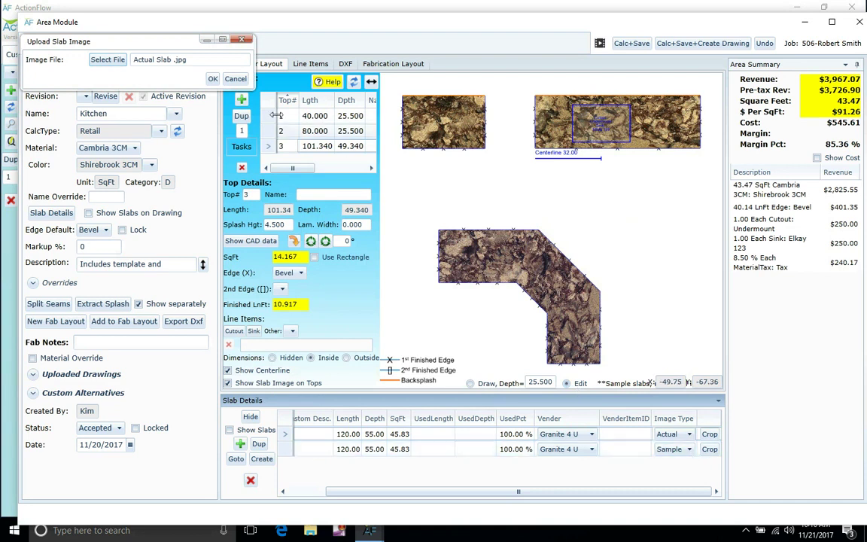
click(214, 80)
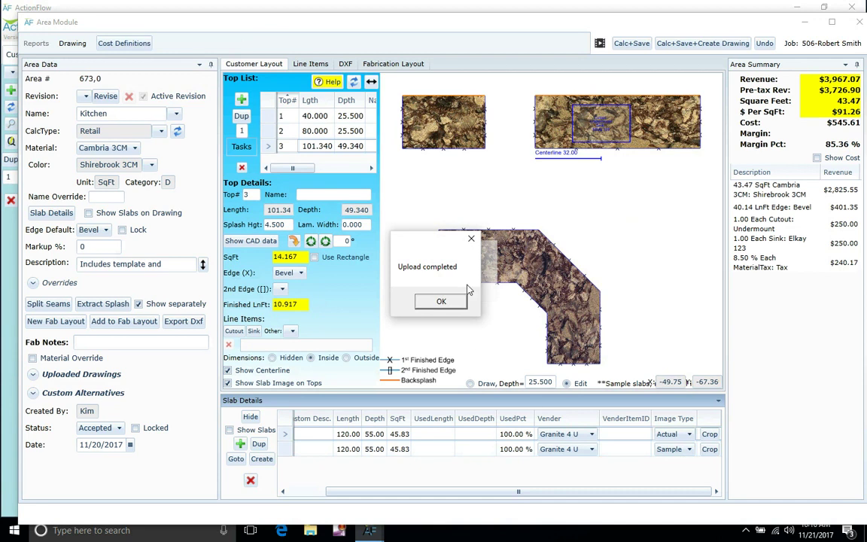
Set the second slab's image type to Actual and upload Actual Slab .jpg for it.
click(442, 301)
click(689, 449)
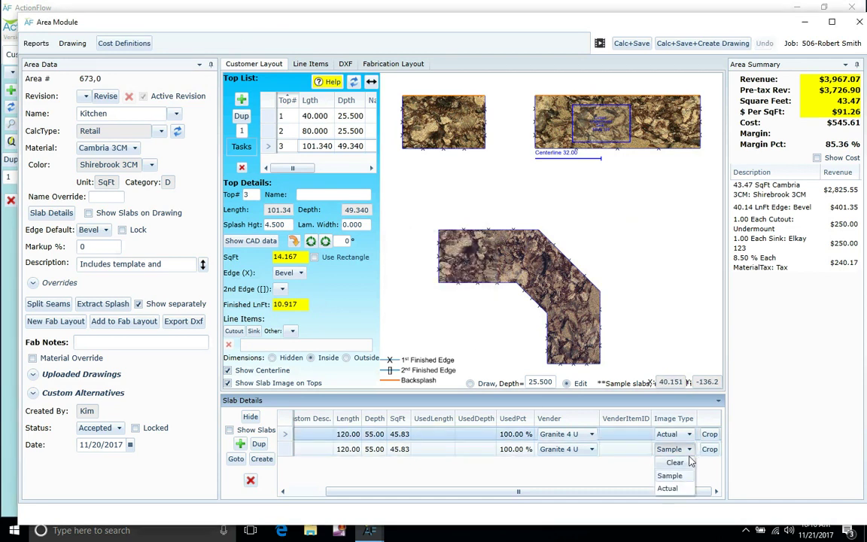
click(667, 488)
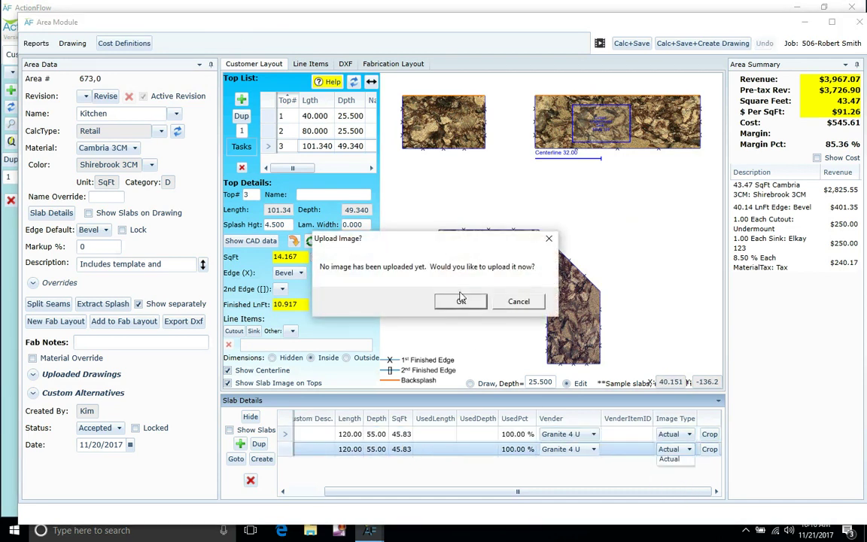
click(460, 301)
click(107, 60)
click(442, 221)
click(570, 387)
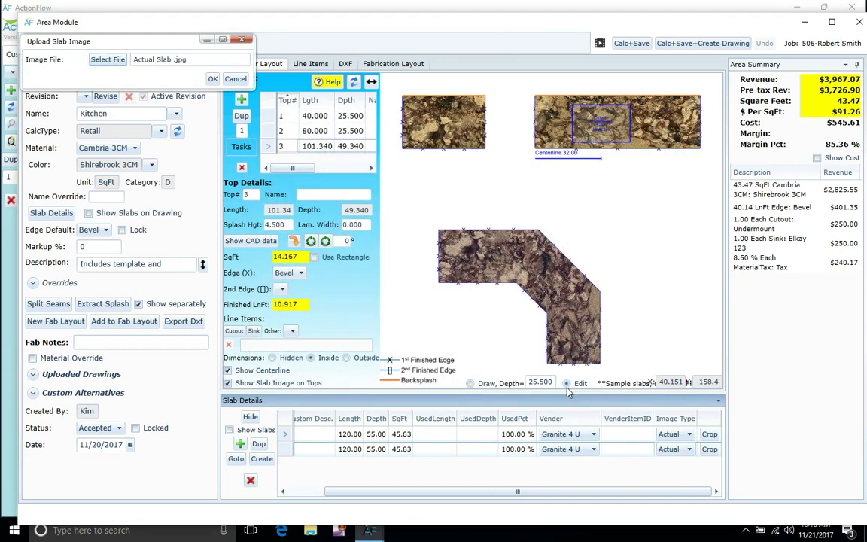
click(213, 79)
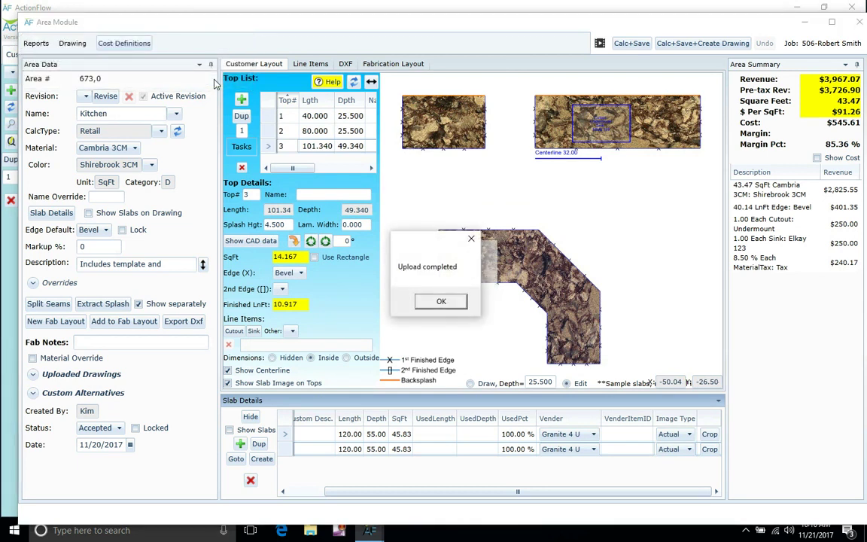
click(429, 307)
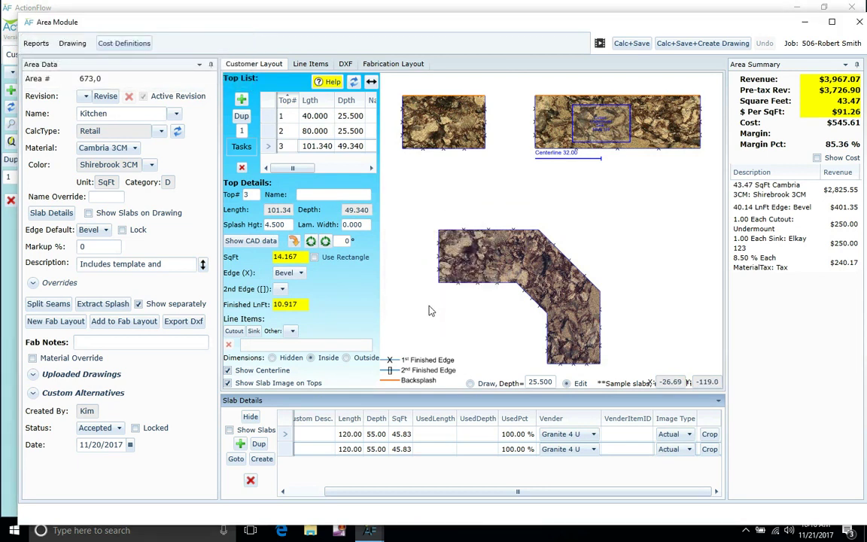
Refresh the customer layout with the actual slab images and compare it with the fabrication layout.
click(353, 83)
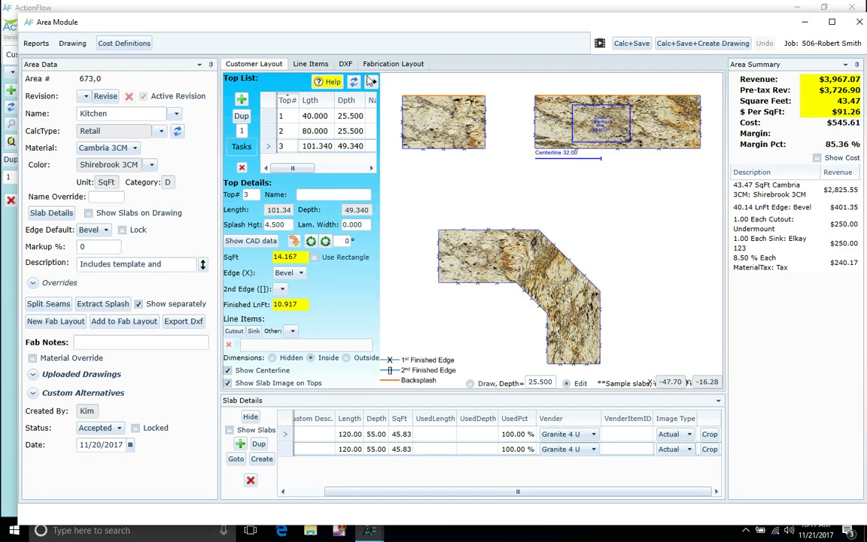
click(393, 64)
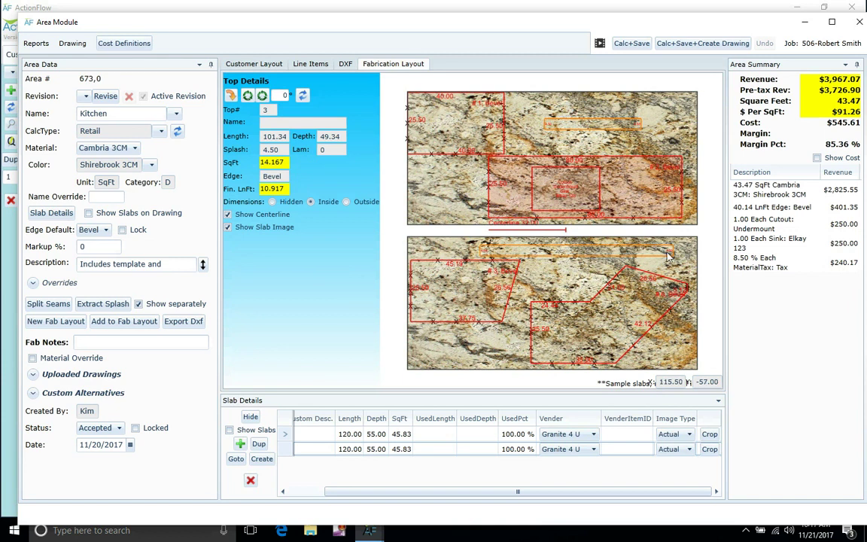
Try cropping the first slab's actual image with a slab offset of about 4.57 x 37.44.
click(710, 435)
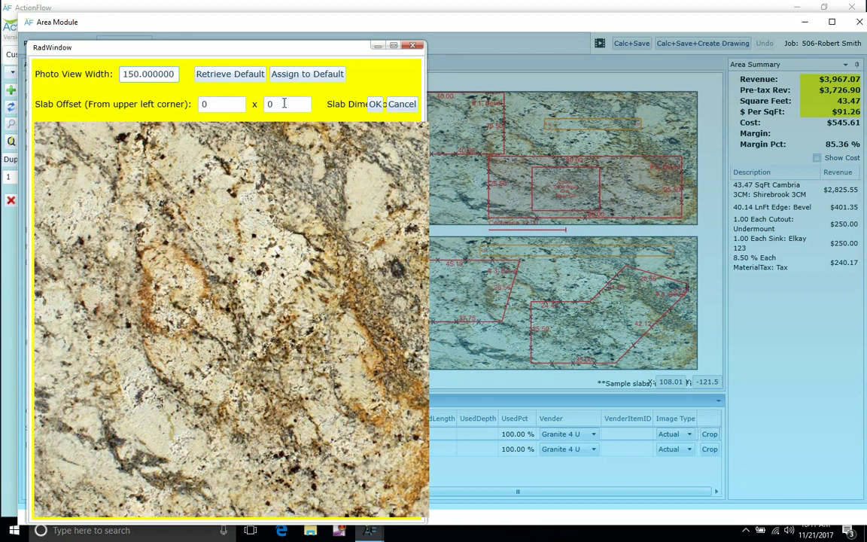
drag(44, 219, 335, 191)
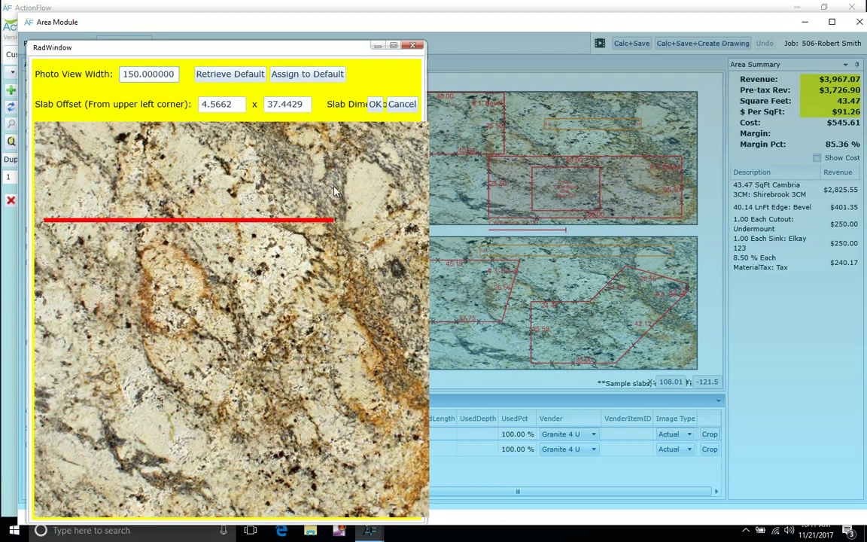
click(399, 106)
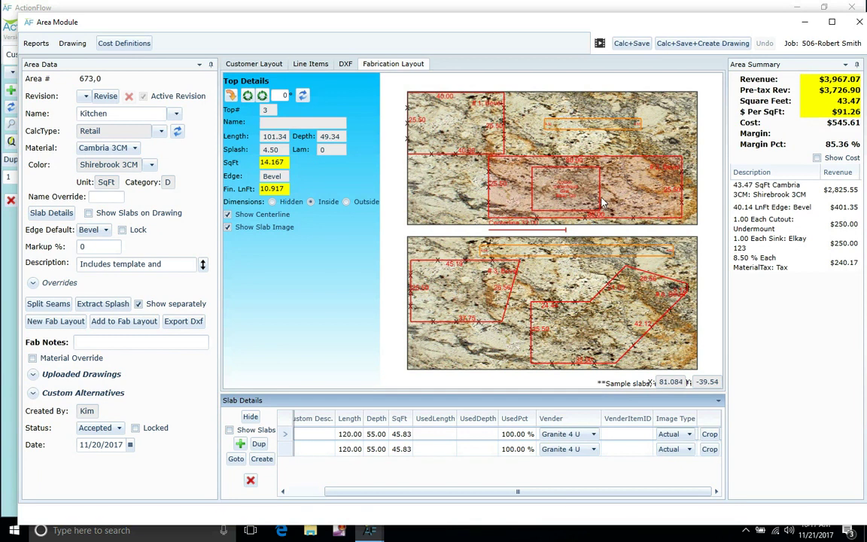
Close the Kitchen area, look up inventory item 348 and show its attached files.
click(856, 23)
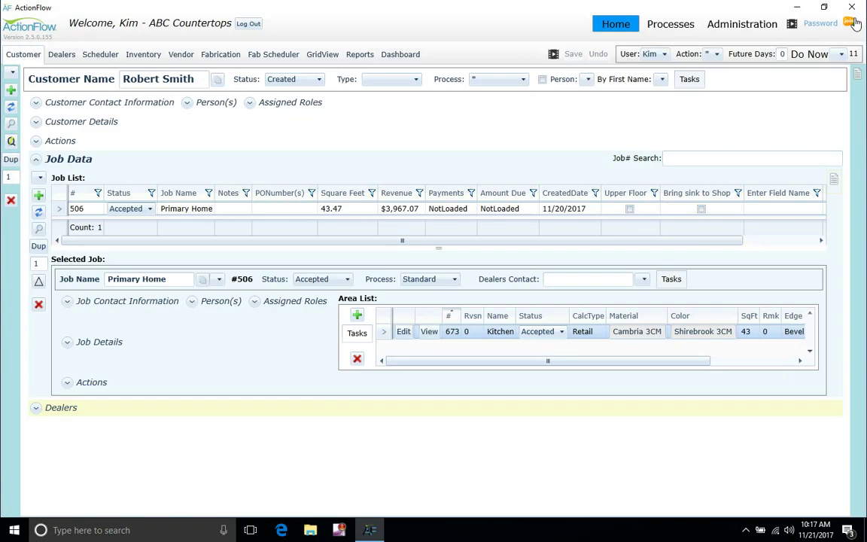
click(140, 56)
click(698, 140)
text(348)
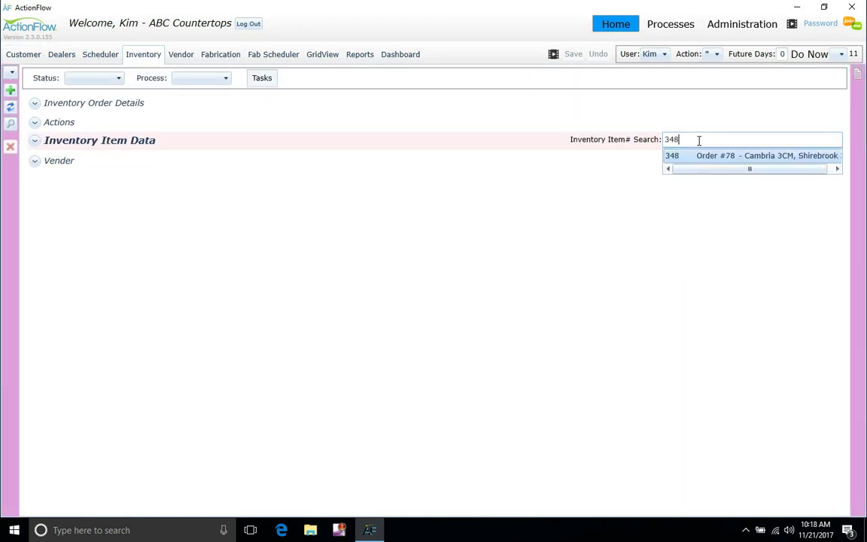
click(717, 158)
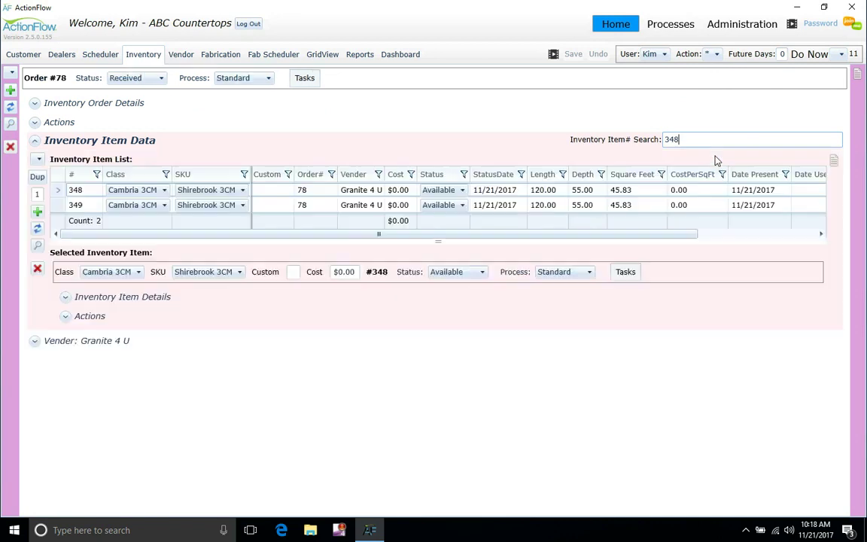
click(58, 191)
drag(479, 234, 511, 233)
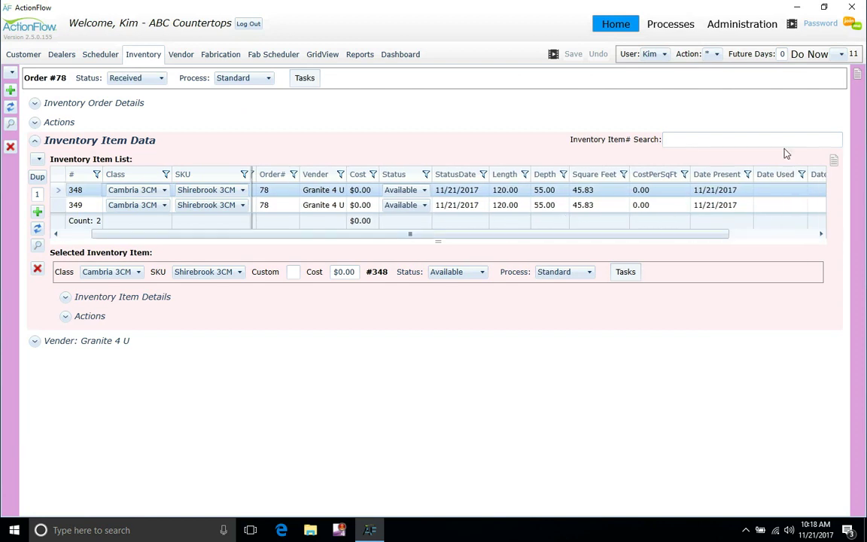
click(835, 162)
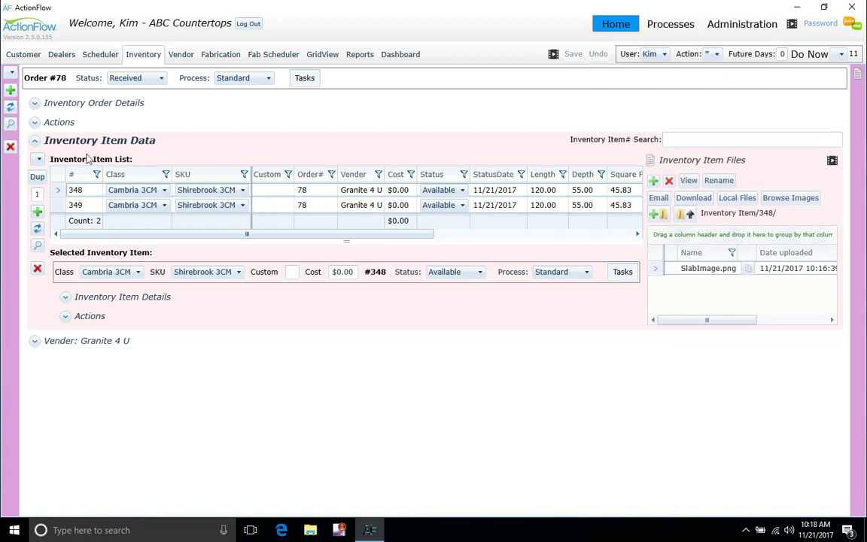
Reopen the Kitchen area of job 506 and collapse the Area Data and Area Summary panes to enlarge the layout.
click(24, 54)
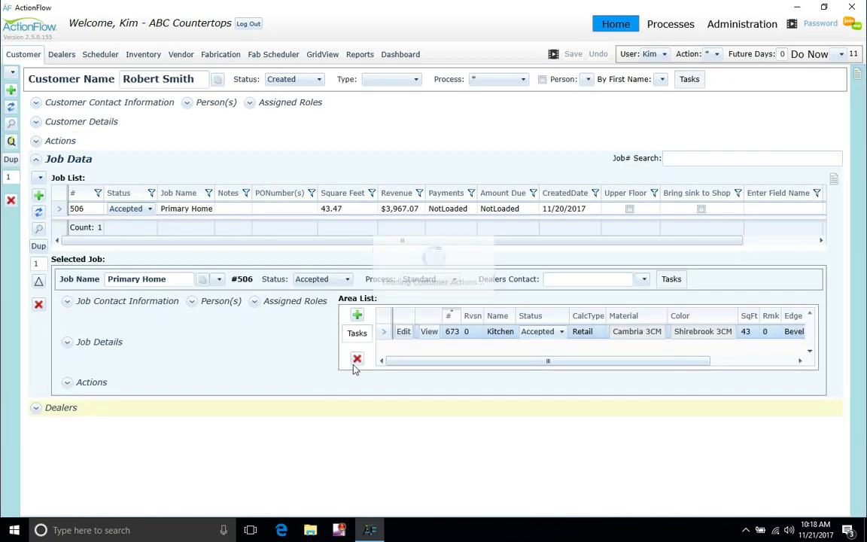
click(407, 336)
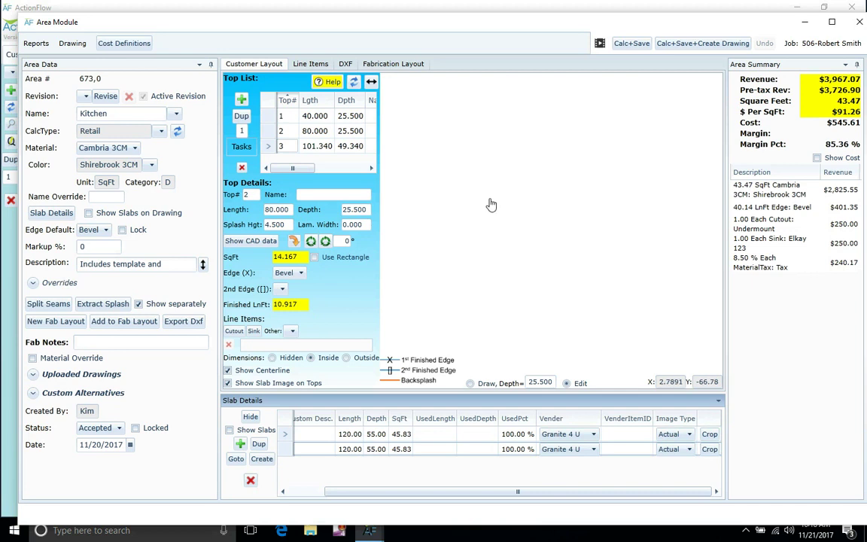
click(211, 65)
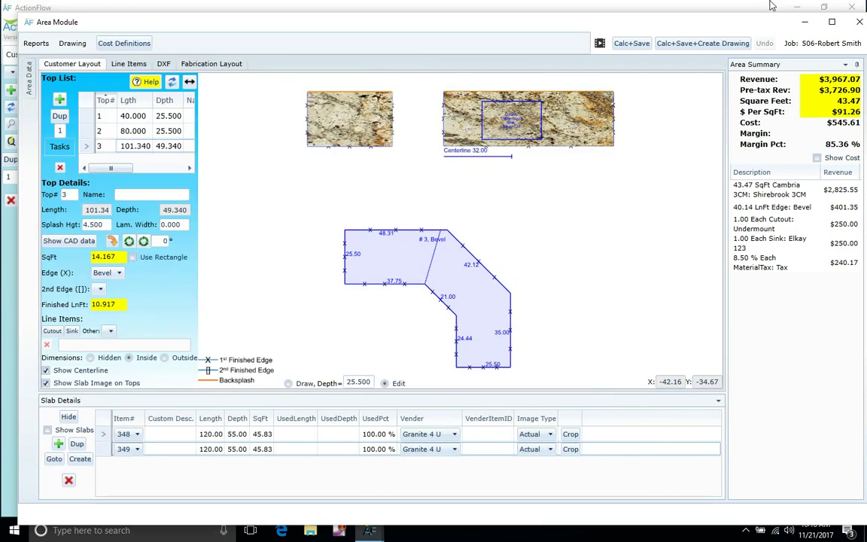
click(855, 66)
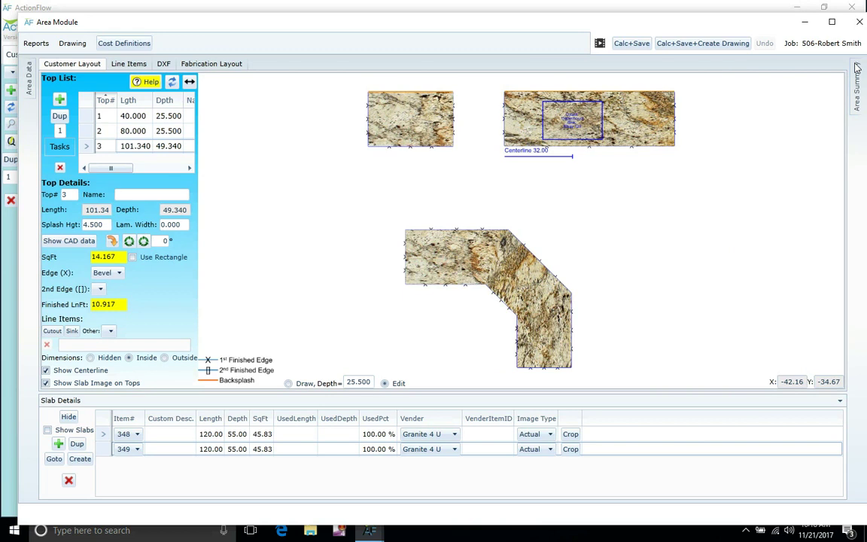
mouse_move(855, 68)
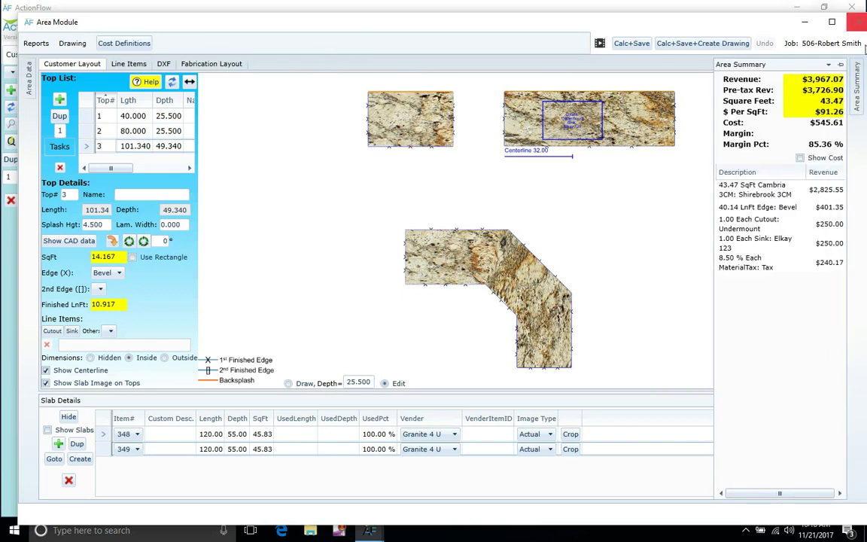
click(841, 65)
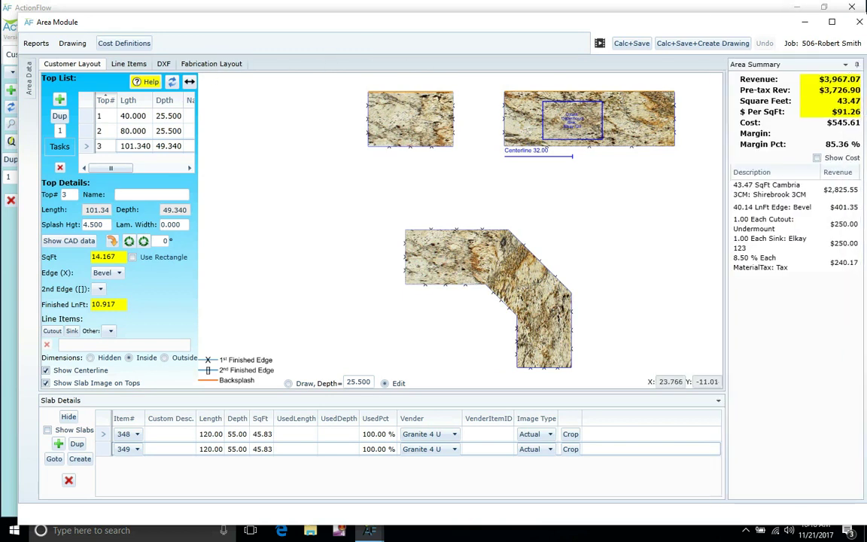
click(855, 64)
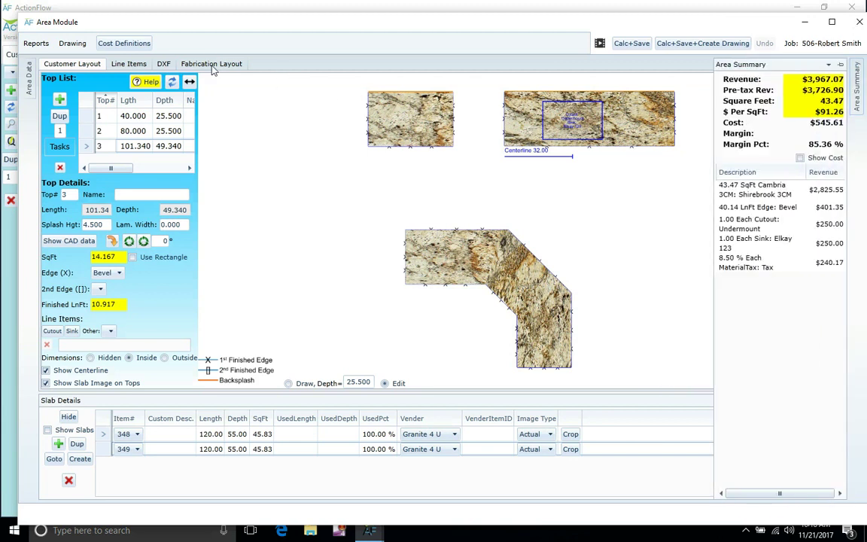
Dock the fabrication layout beside the customer layout, refresh both drawings and keep the Area Summary pinned open.
drag(192, 63, 426, 226)
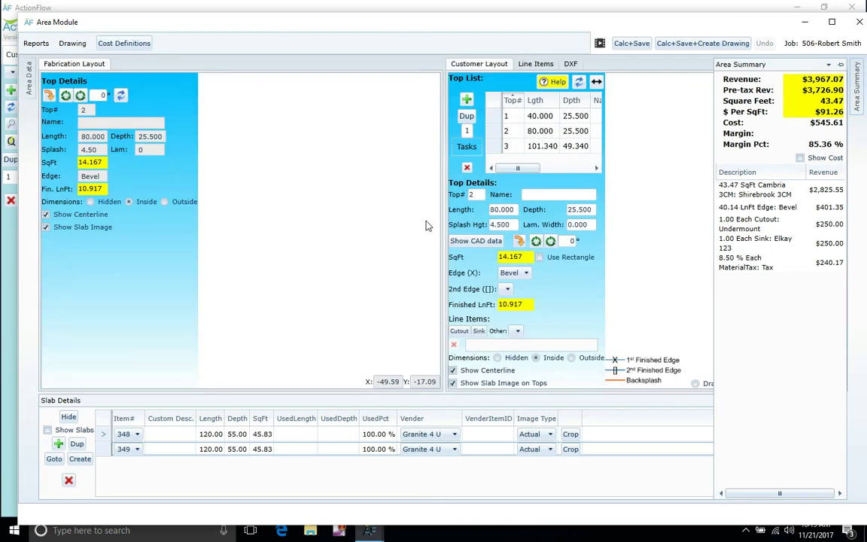
click(121, 96)
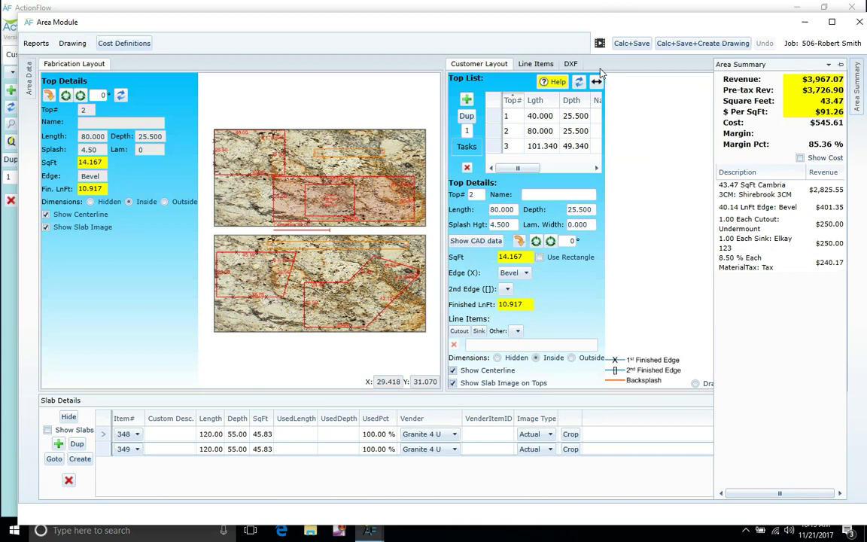
click(580, 83)
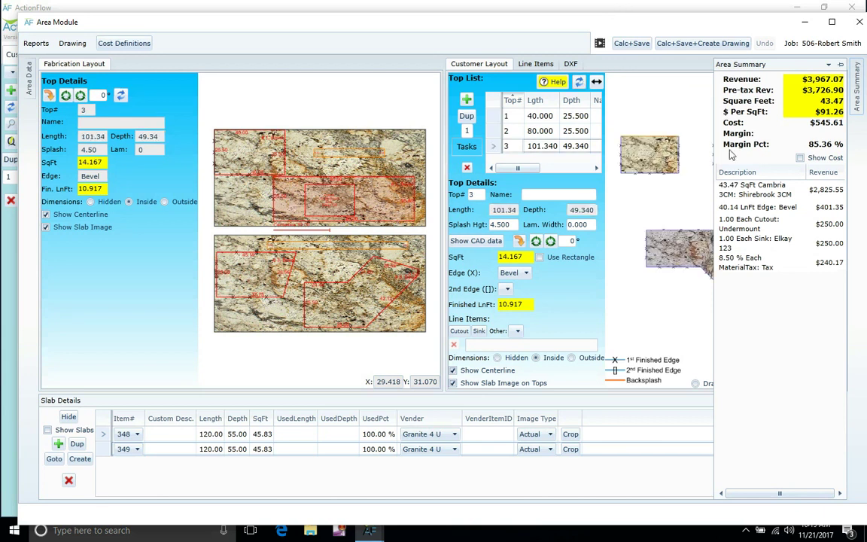
click(841, 68)
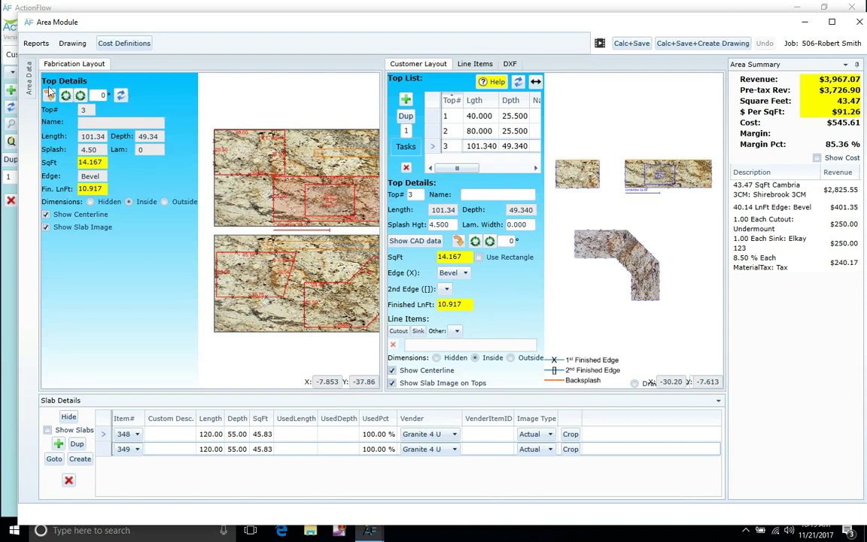
Restore the Area Data pane, regroup the fabrication layout with the other tabs, refresh it and return to the customer layout.
mouse_move(30, 78)
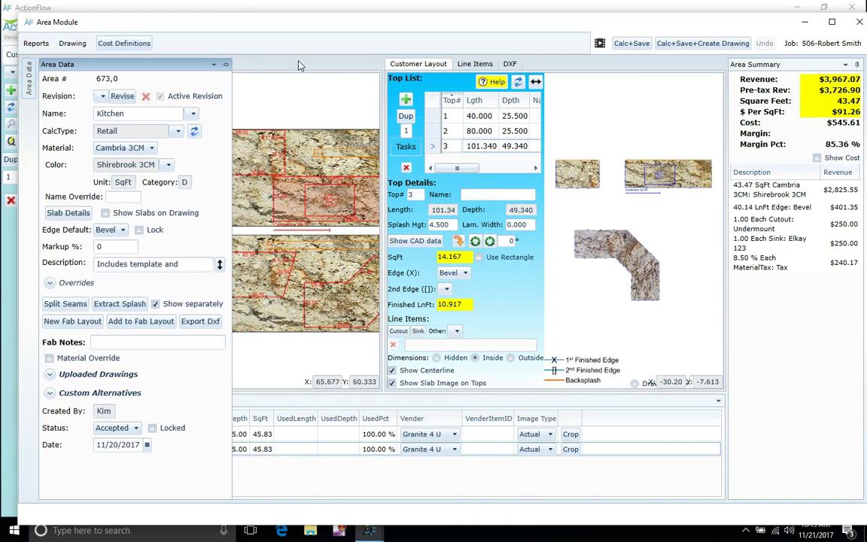
click(214, 64)
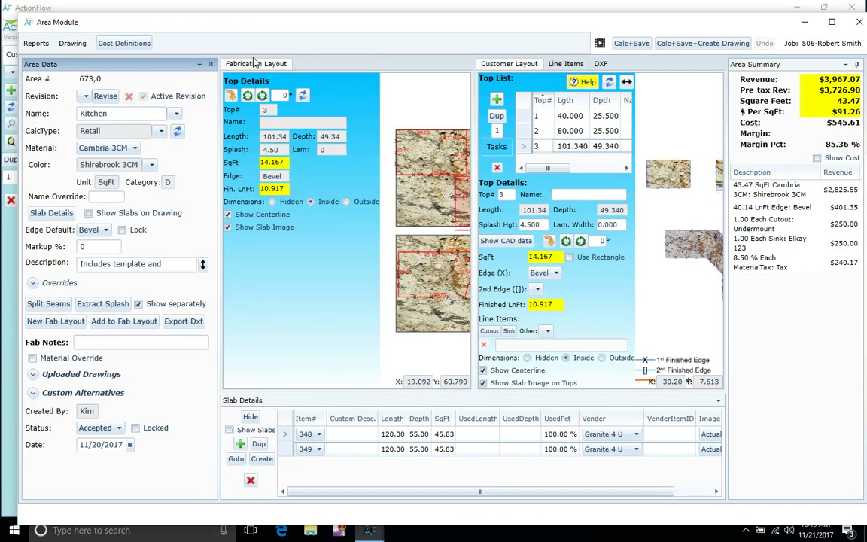
drag(254, 65, 476, 232)
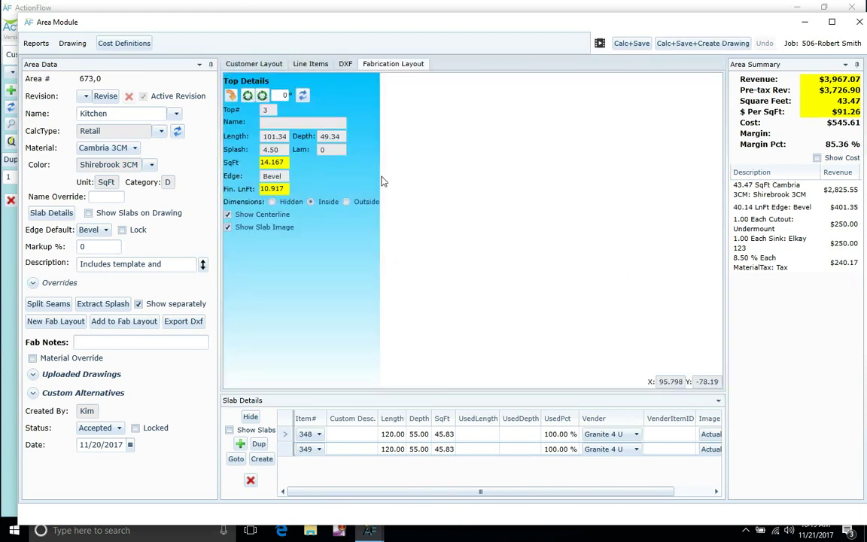
click(301, 96)
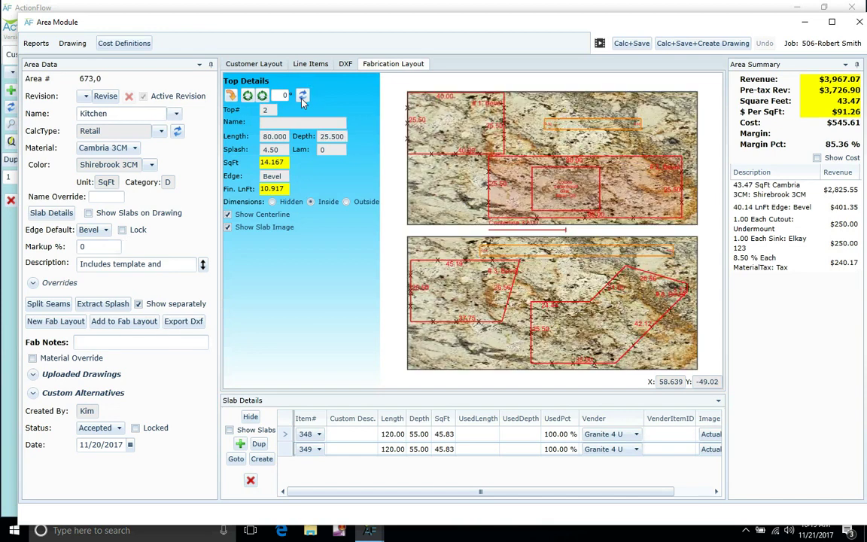
click(252, 66)
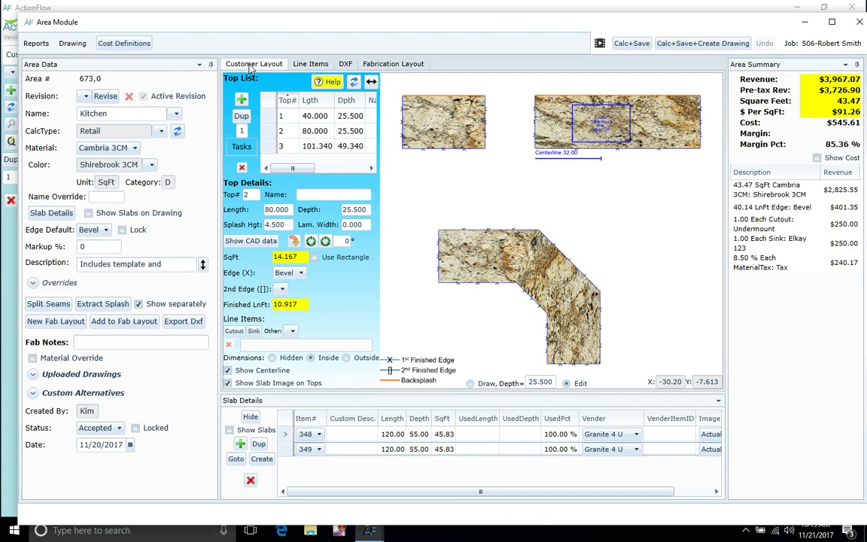